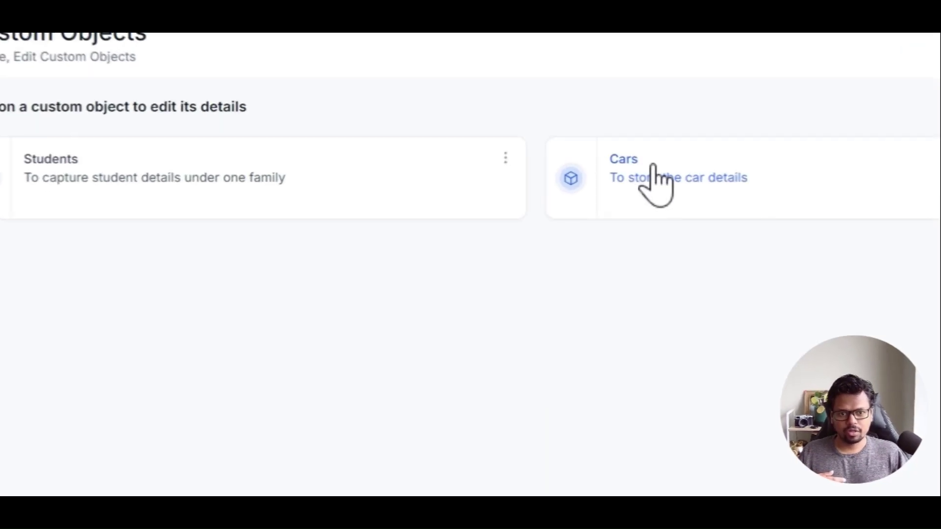
Open the Cars object's Associations to view Owner's car (Contacts) and Learner Car (Students).
{"action": "left_click", "coordinate": [703, 164]}
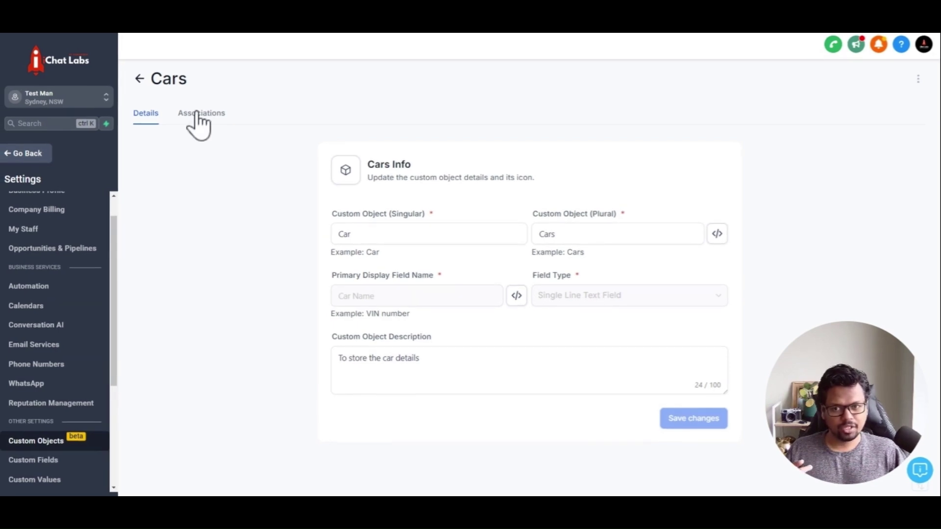
{"action": "left_click", "coordinate": [199, 114]}
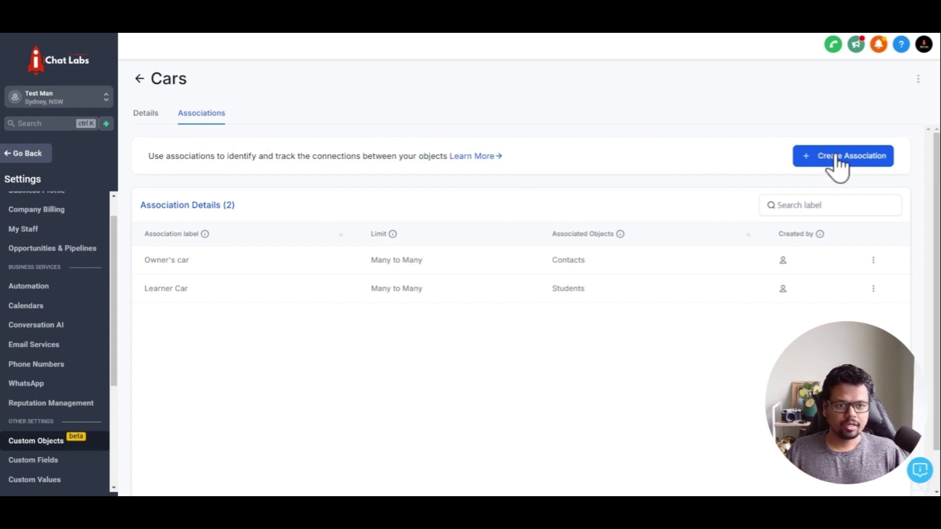
Begin a new Cars association with Contacts selected as the associated object.
{"action": "left_click", "coordinate": [800, 209]}
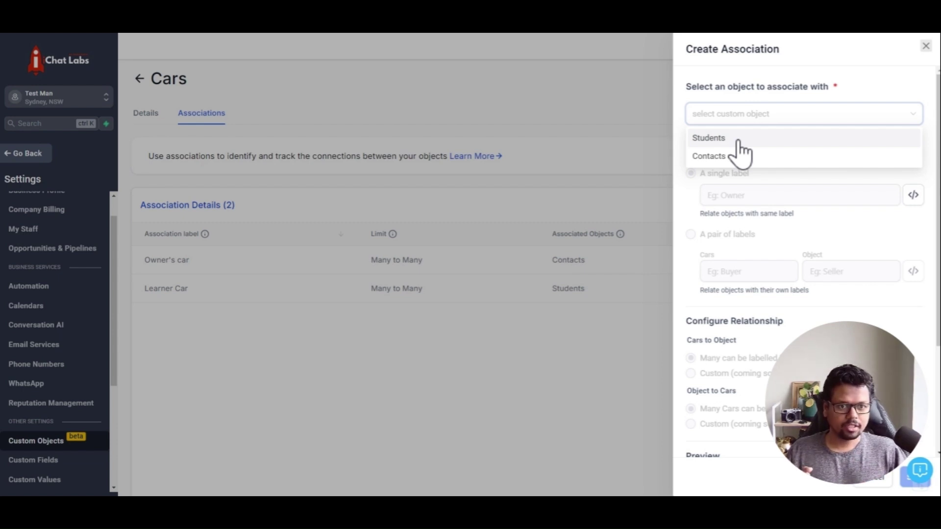
{"action": "left_click", "coordinate": [720, 162]}
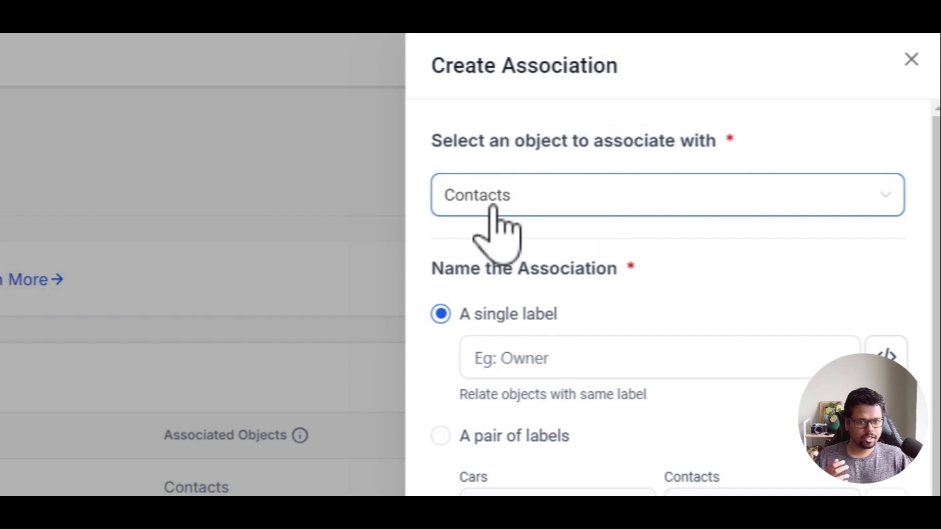
{"action": "scroll", "coordinate": [641, 294], "scroll_direction": "down", "scroll_amount": 2}
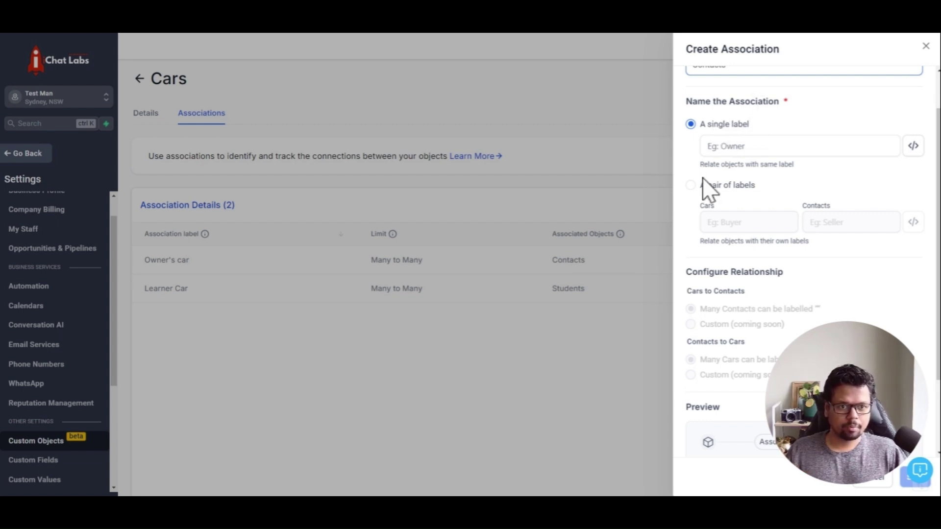
{"action": "left_click", "coordinate": [741, 147]}
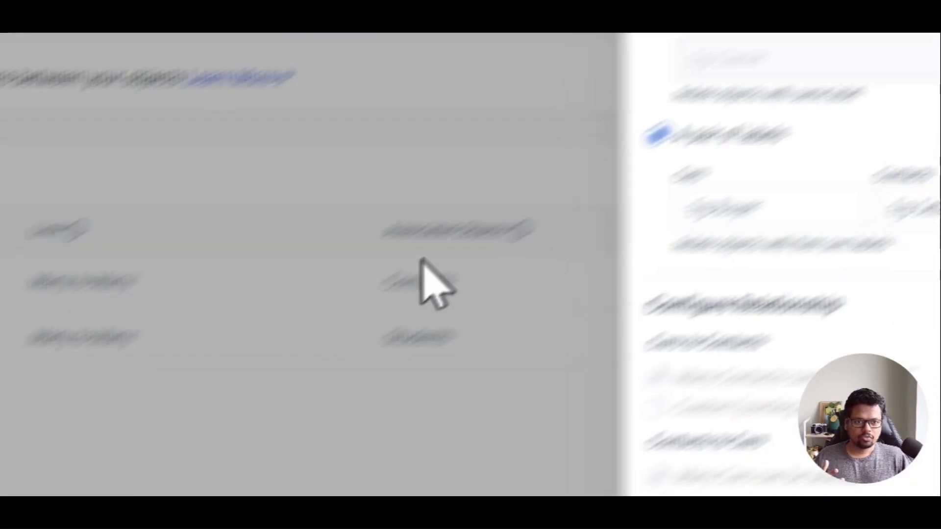
{"action": "left_click", "coordinate": [441, 147]}
{"action": "type", "text": "Owner"}
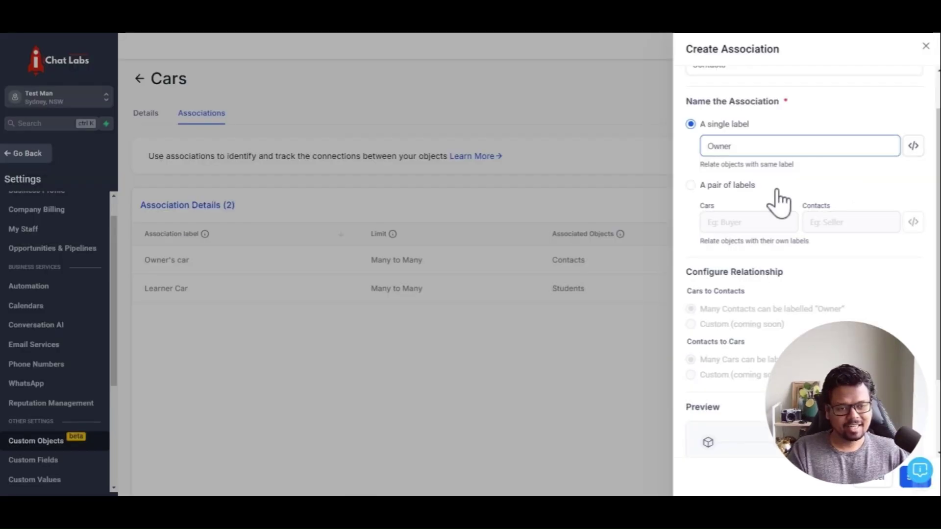
{"action": "scroll", "coordinate": [779, 201], "scroll_direction": "down", "scroll_amount": 1}
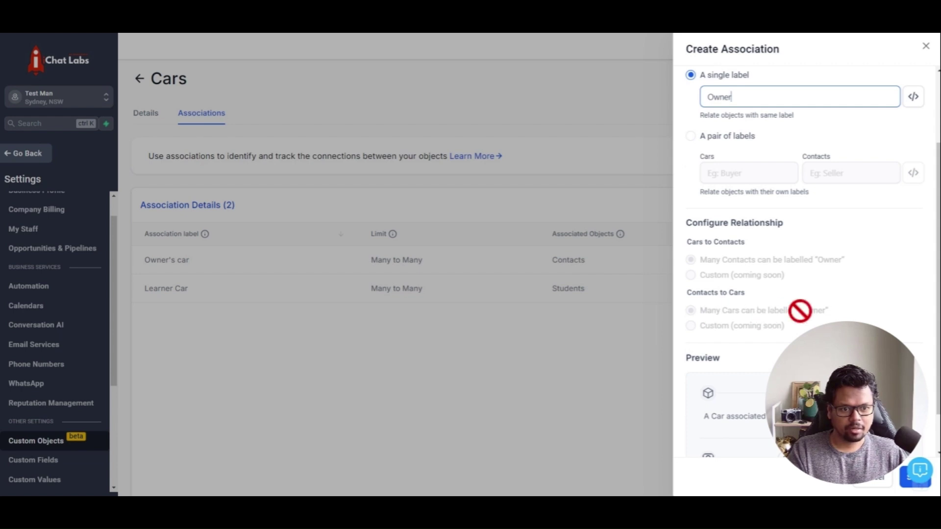
{"action": "scroll", "coordinate": [824, 314], "scroll_direction": "up", "scroll_amount": 1}
{"action": "scroll", "coordinate": [824, 314], "scroll_direction": "up", "scroll_amount": 3}
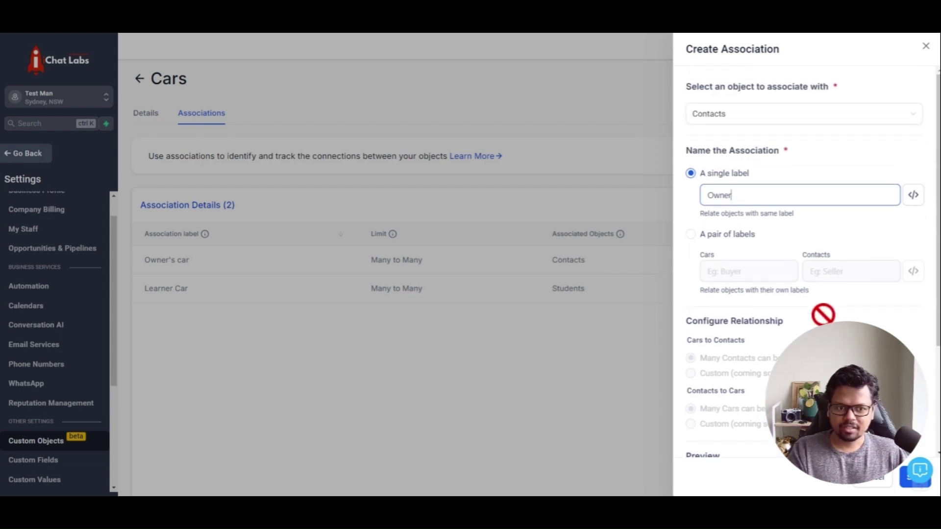
{"action": "left_click_drag", "start_coordinate": [764, 196], "coordinate": [674, 191]}
{"action": "key", "text": "BackSpace"}
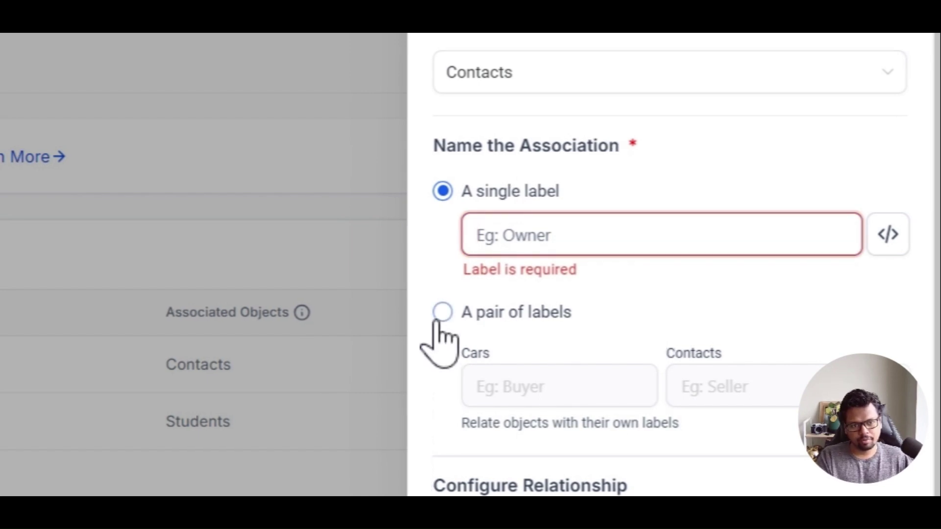
Use a pair of labels: 'Contacts cars' on the Cars side, 'Owner of the cars' on Contacts.
{"action": "left_click", "coordinate": [443, 313]}
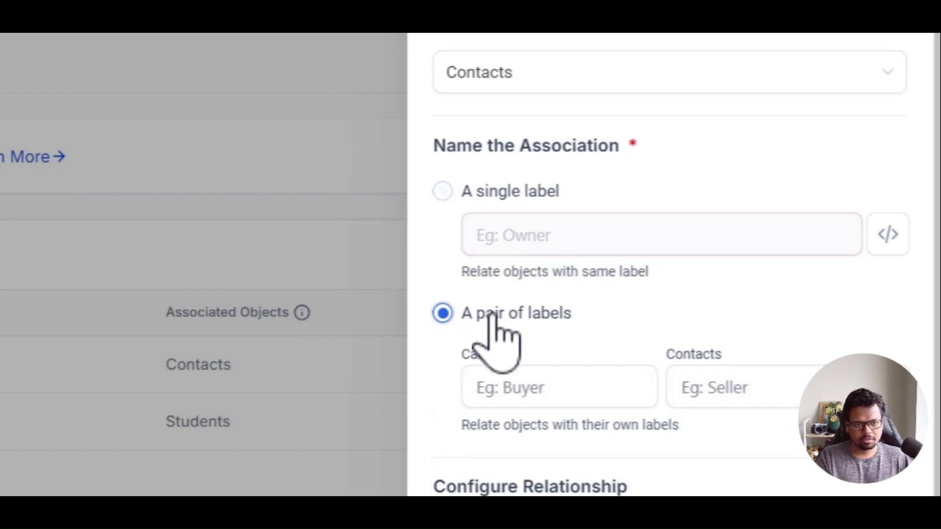
{"action": "scroll", "coordinate": [542, 347], "scroll_direction": "down", "scroll_amount": 4}
{"action": "left_click", "coordinate": [542, 192]}
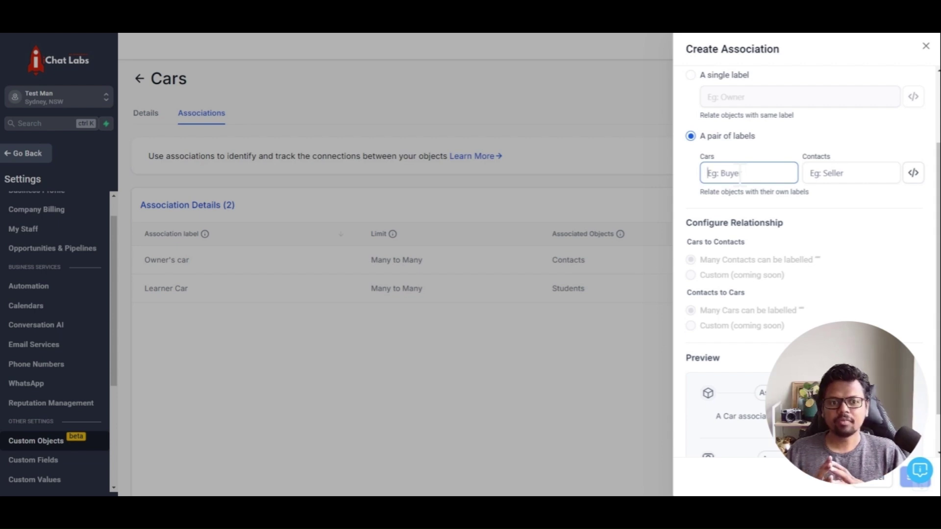
{"action": "type", "text": "Contacts cars"}
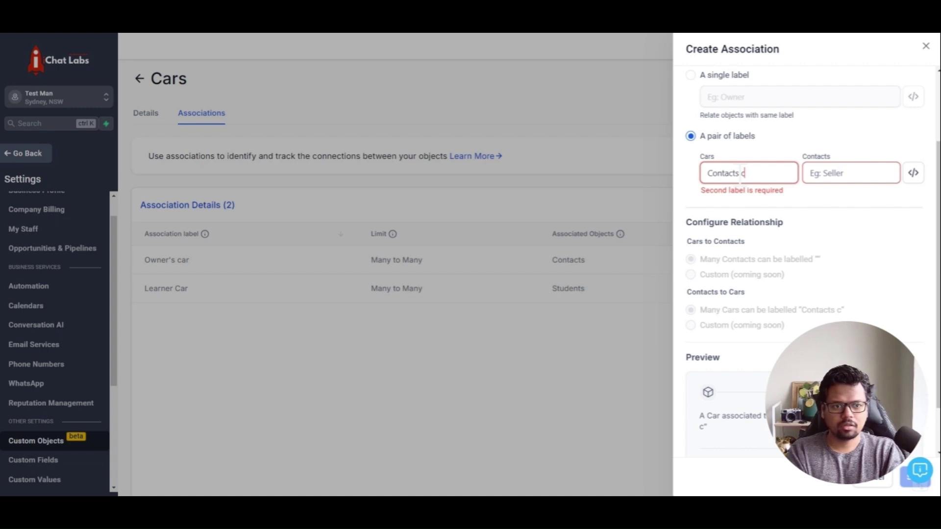
{"action": "left_click", "coordinate": [818, 178]}
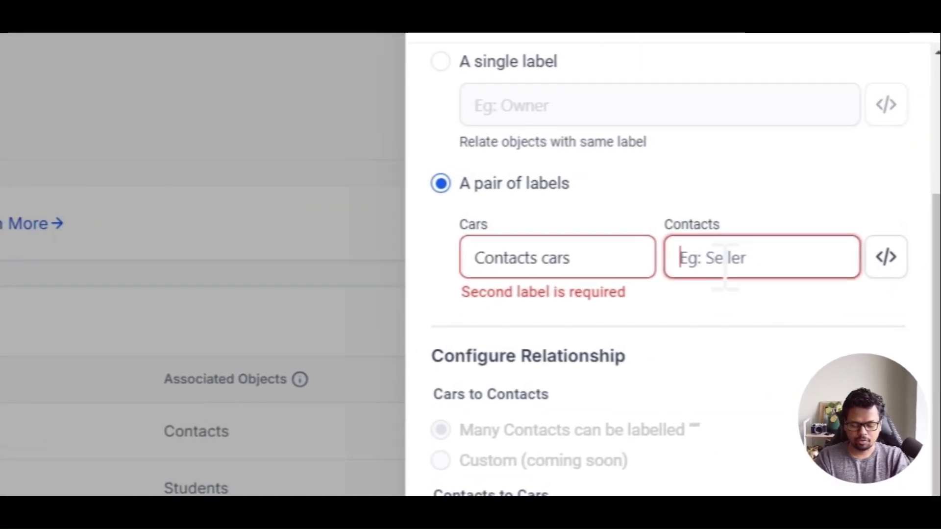
{"action": "type", "text": "Owner"}
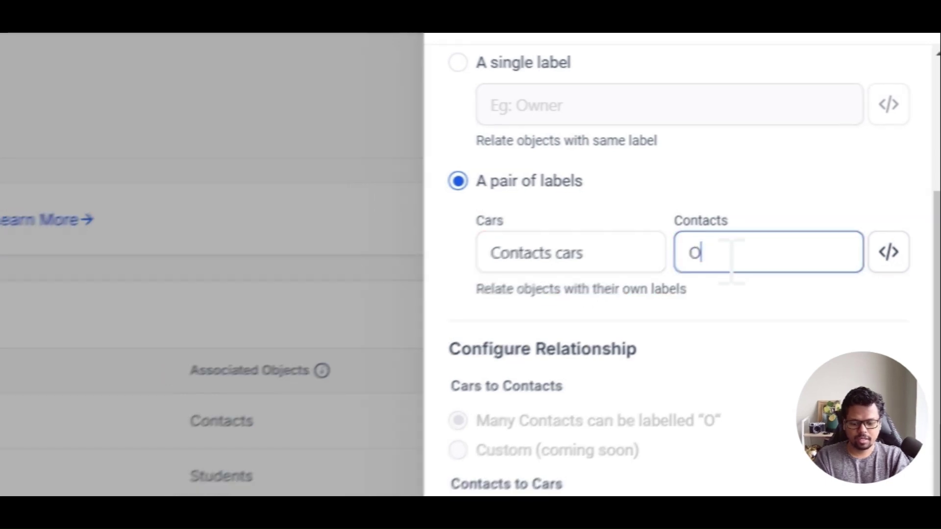
{"action": "type", "text": " of the car"}
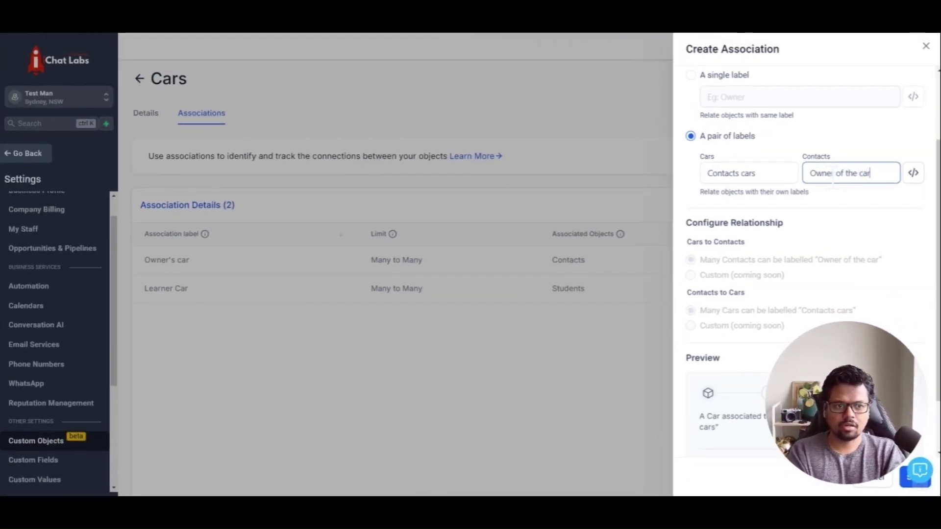
{"action": "type", "text": "s"}
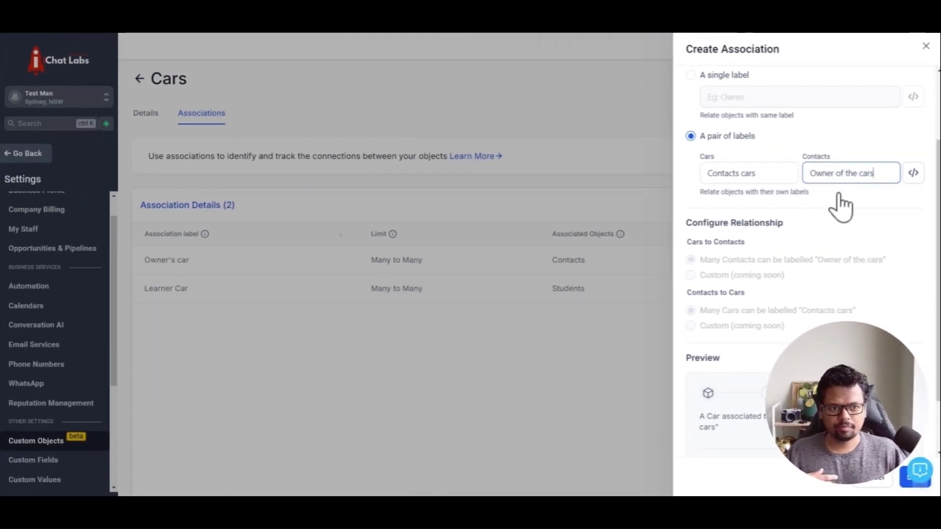
Review the relationship and preview, then save the Contacts cars / Owner of the cars association.
{"action": "scroll", "coordinate": [728, 241], "scroll_direction": "down", "scroll_amount": 2}
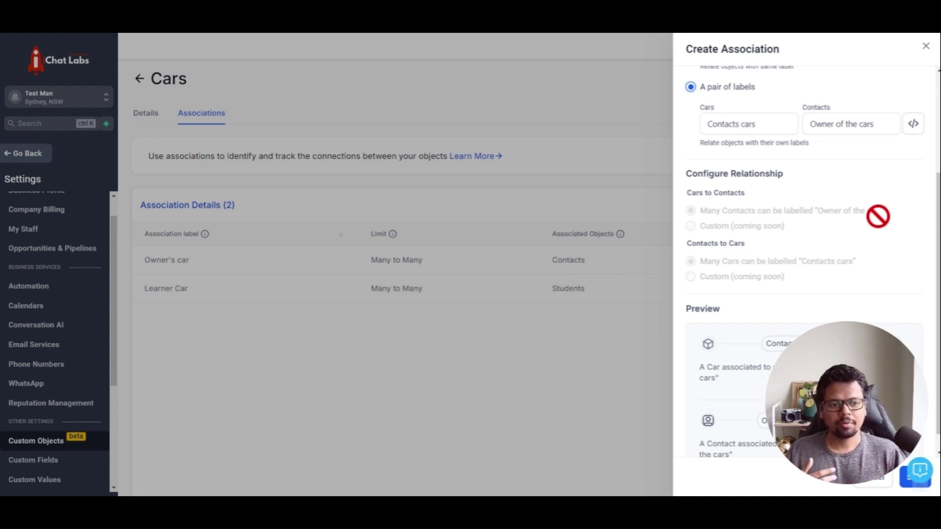
{"action": "scroll", "coordinate": [869, 239], "scroll_direction": "down", "scroll_amount": 1}
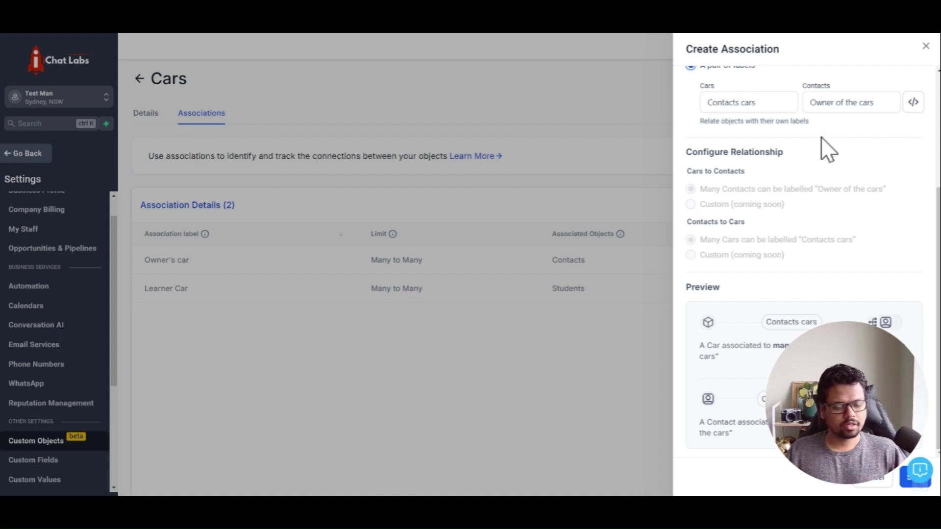
{"action": "left_click", "coordinate": [906, 485]}
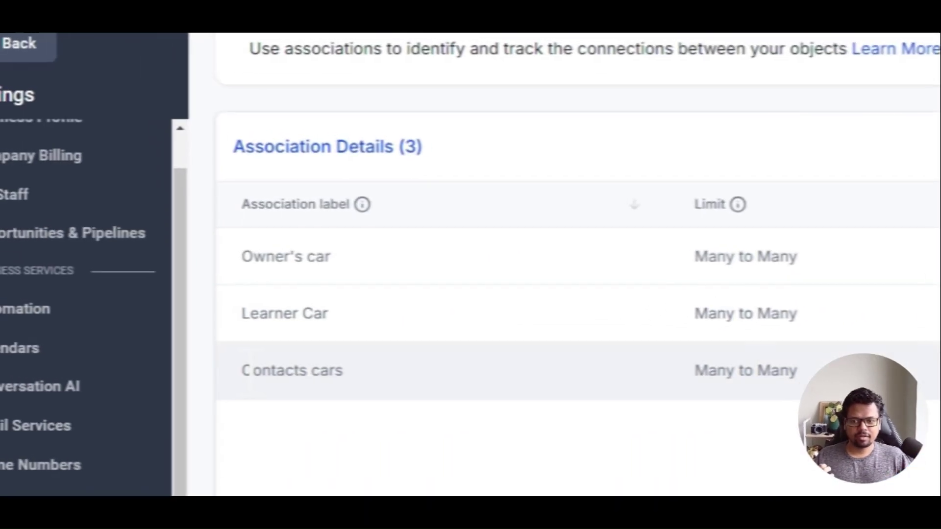
Leave Settings and open the Cars records list in the main workspace.
{"action": "left_click_drag", "start_coordinate": [269, 372], "coordinate": [443, 377]}
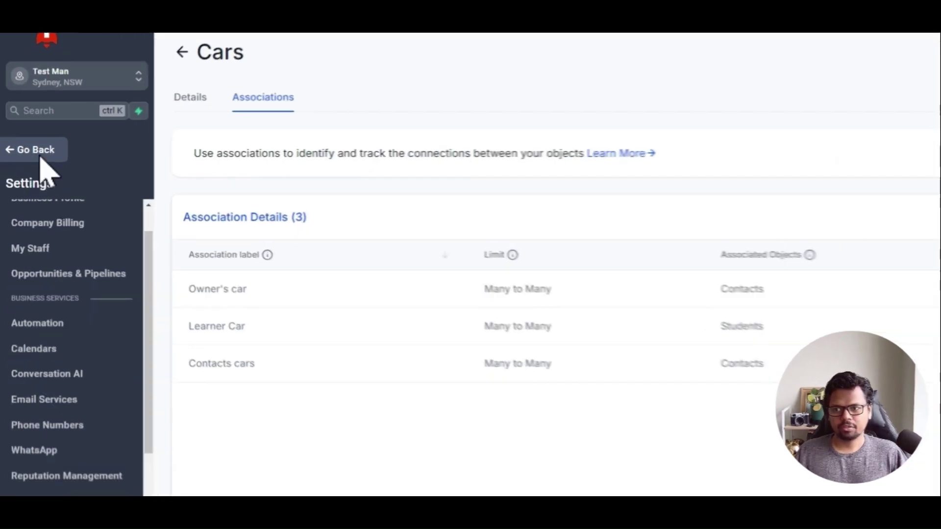
{"action": "left_click", "coordinate": [41, 158]}
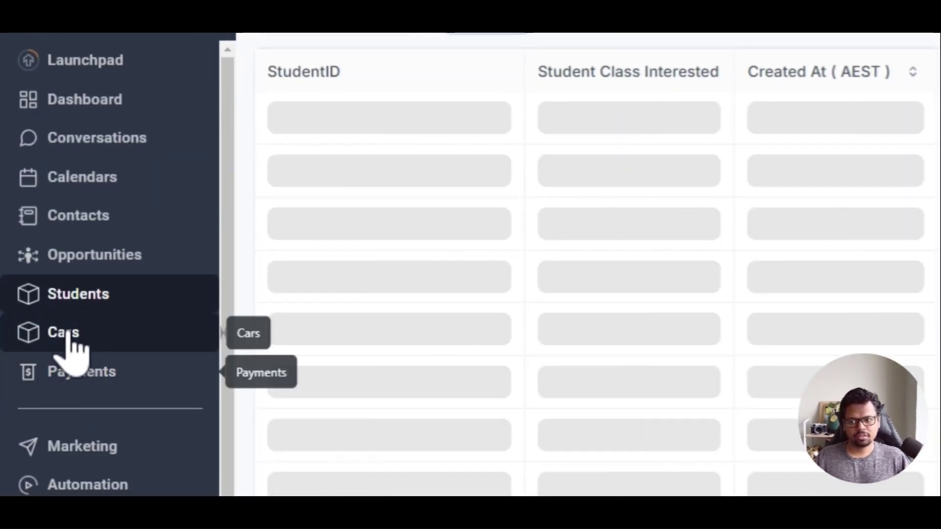
{"action": "left_click", "coordinate": [68, 344]}
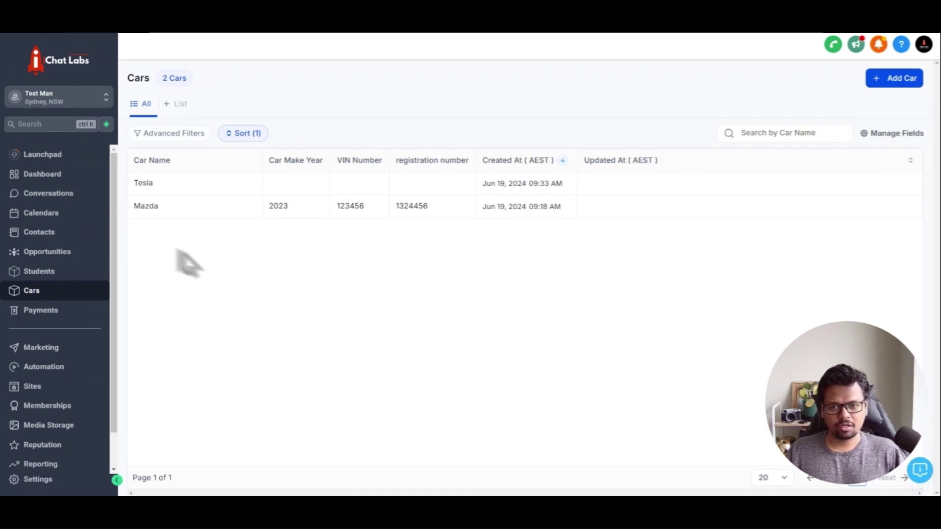
Open the Tesla record, look over its fields, and show its one related contact and no students.
{"action": "left_click", "coordinate": [144, 185]}
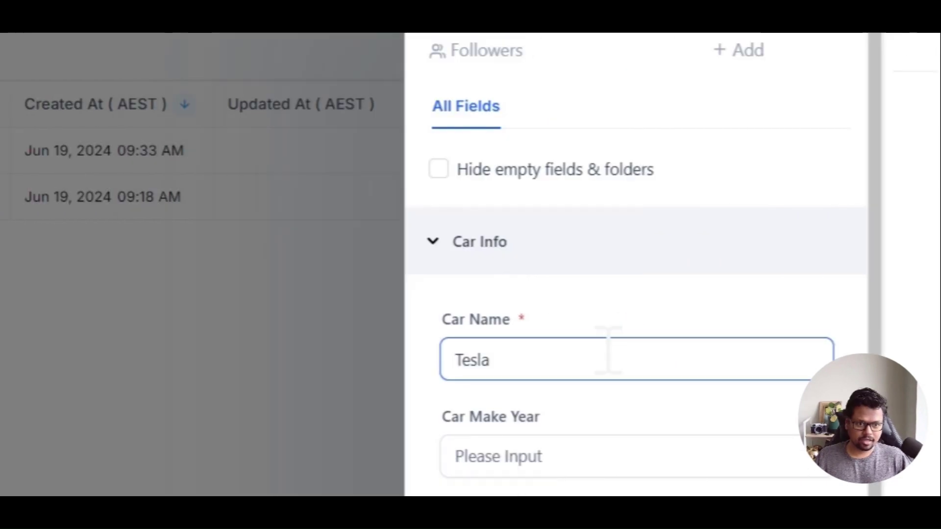
{"action": "left_click", "coordinate": [610, 455]}
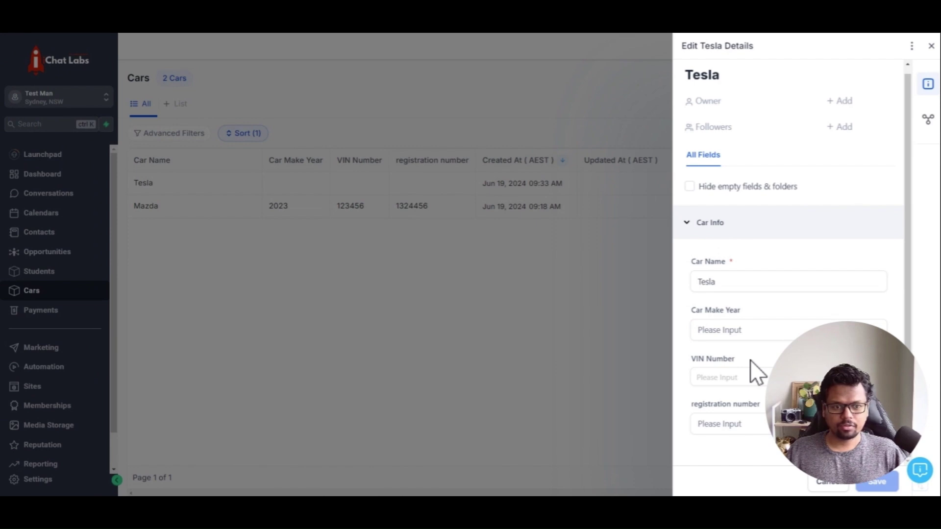
{"action": "left_click", "coordinate": [700, 282]}
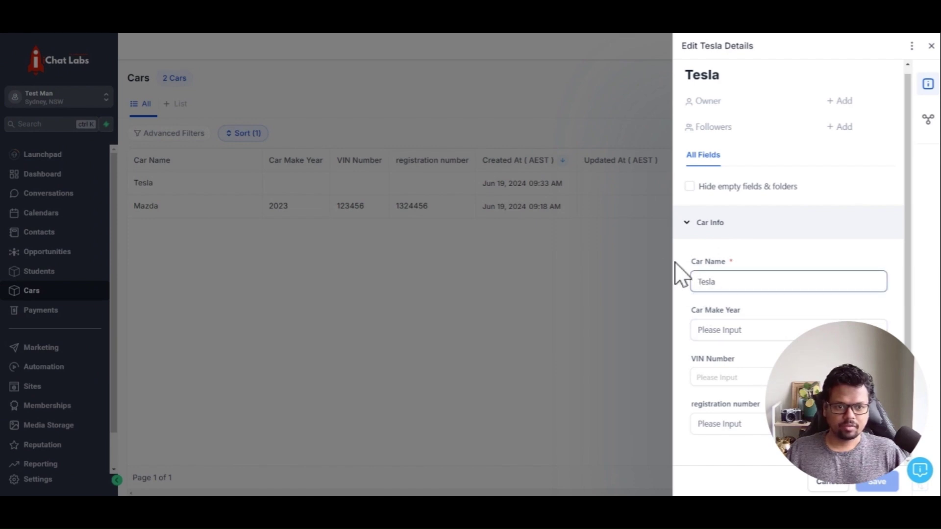
{"action": "left_click", "coordinate": [713, 329]}
{"action": "left_click", "coordinate": [731, 378]}
{"action": "left_click", "coordinate": [742, 432]}
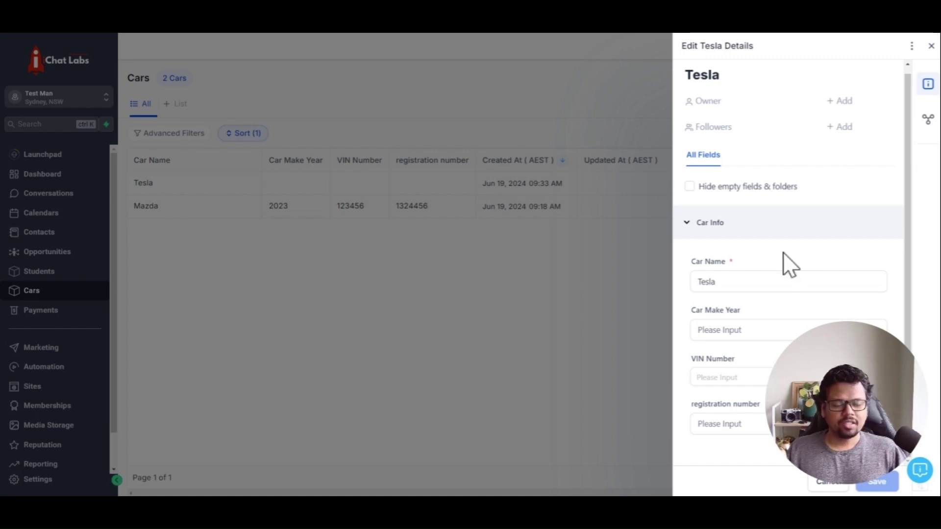
{"action": "left_click", "coordinate": [928, 122]}
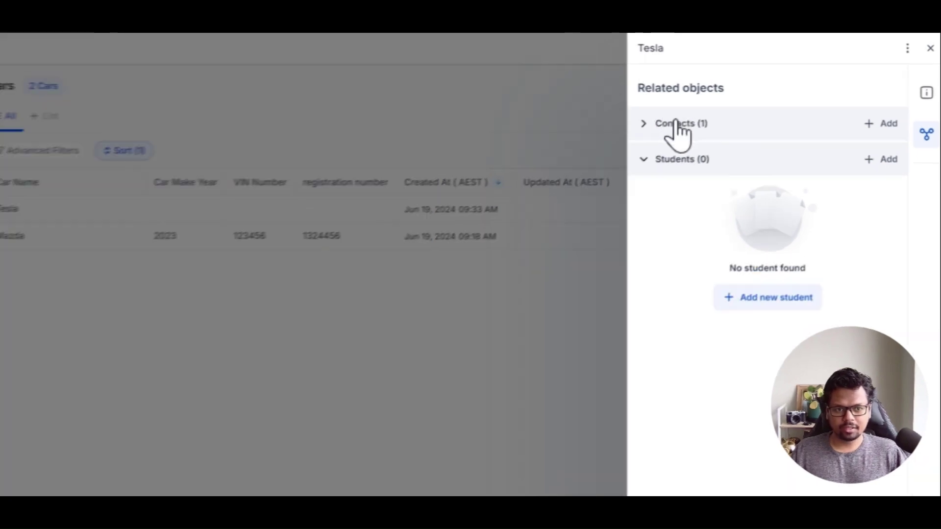
Add a contact to Tesla, searching 'perso' and selecting the matching contact.
{"action": "left_click", "coordinate": [677, 125]}
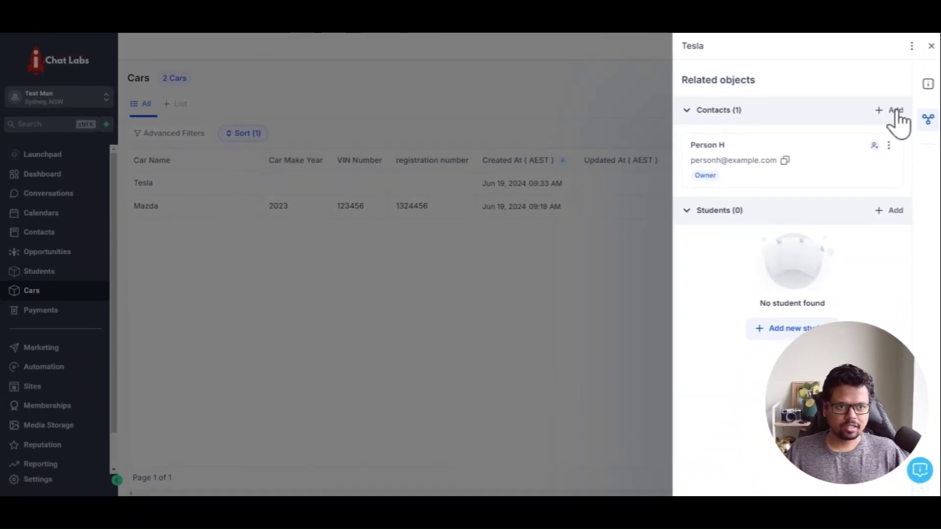
{"action": "left_click", "coordinate": [895, 114]}
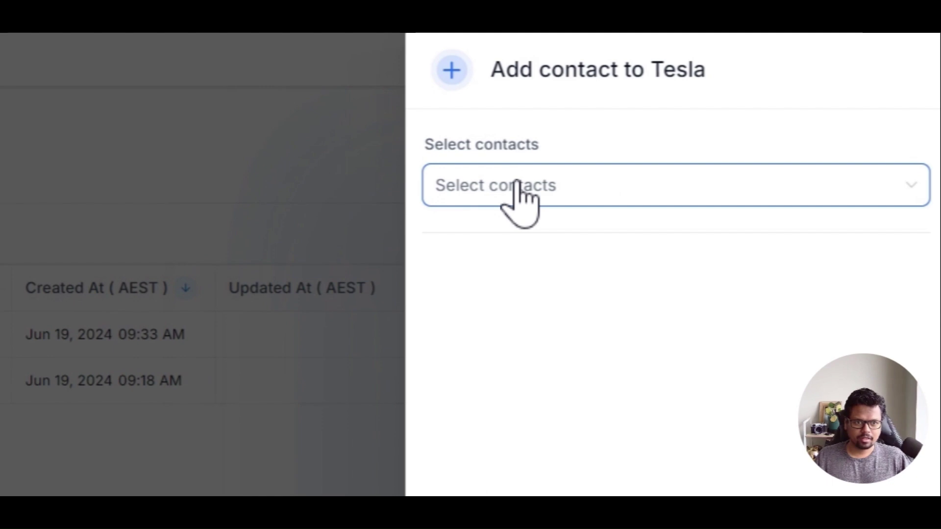
{"action": "left_click", "coordinate": [535, 178]}
{"action": "type", "text": "perso"}
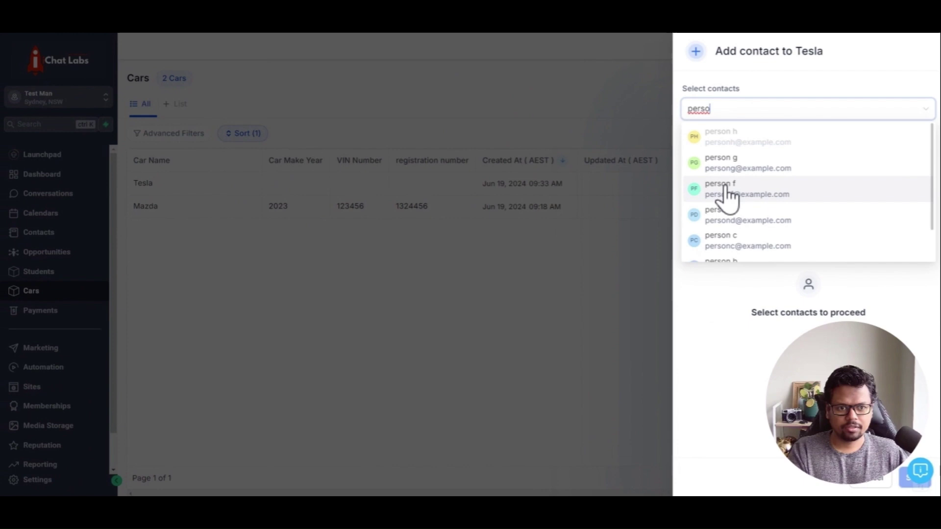
{"action": "left_click", "coordinate": [729, 196]}
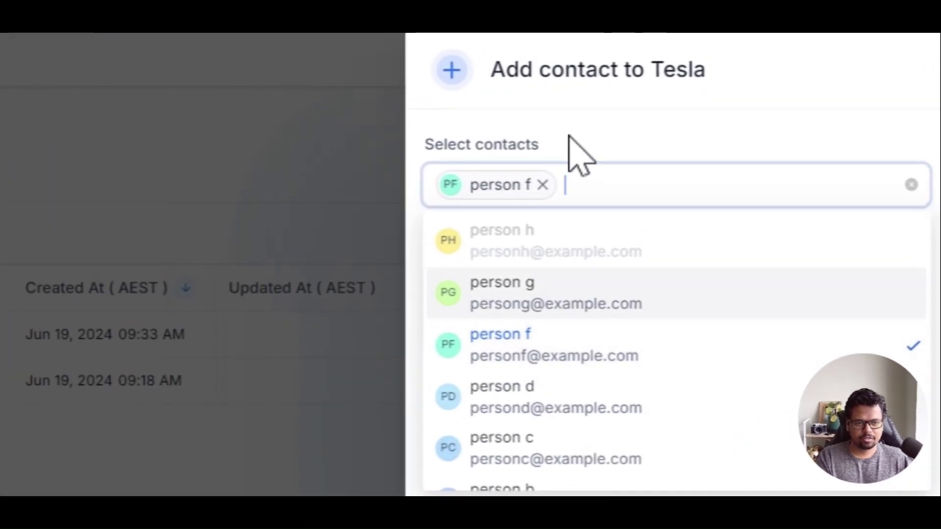
{"action": "left_click", "coordinate": [569, 138]}
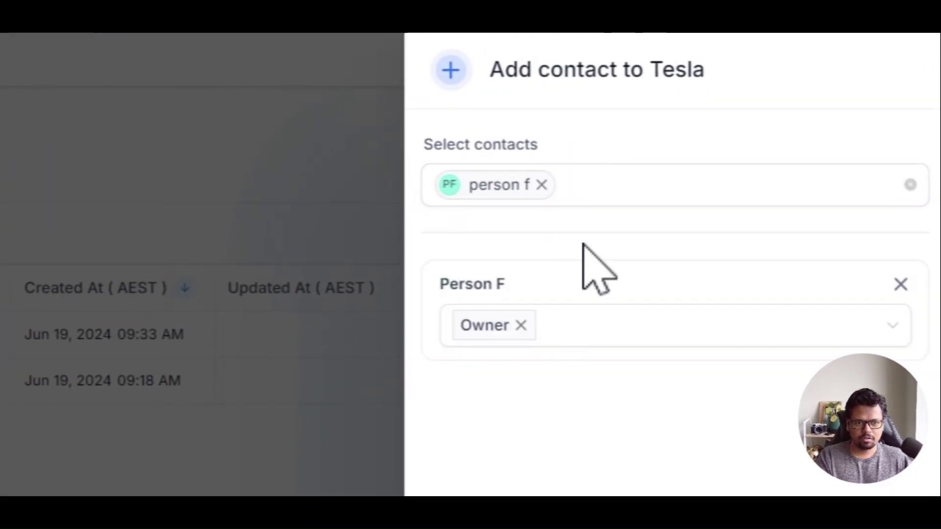
Swap the contact's Owner role for Owner of the cars, save, and open that contact.
{"action": "left_click", "coordinate": [547, 325]}
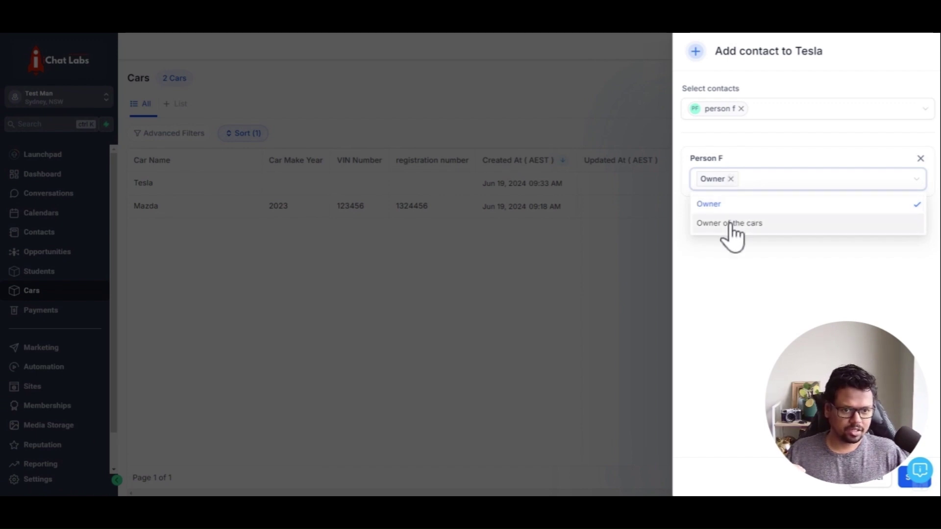
{"action": "left_click", "coordinate": [731, 224]}
{"action": "left_click", "coordinate": [731, 179]}
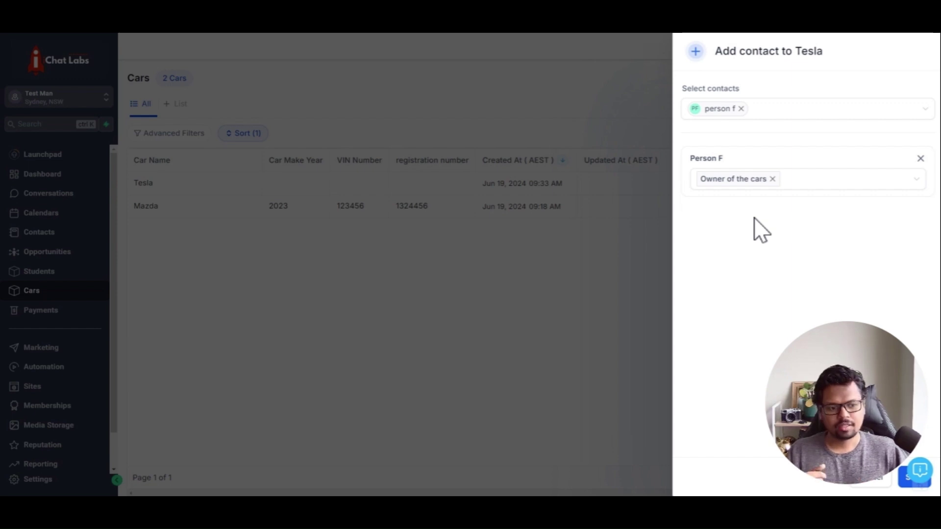
{"action": "left_click", "coordinate": [905, 483]}
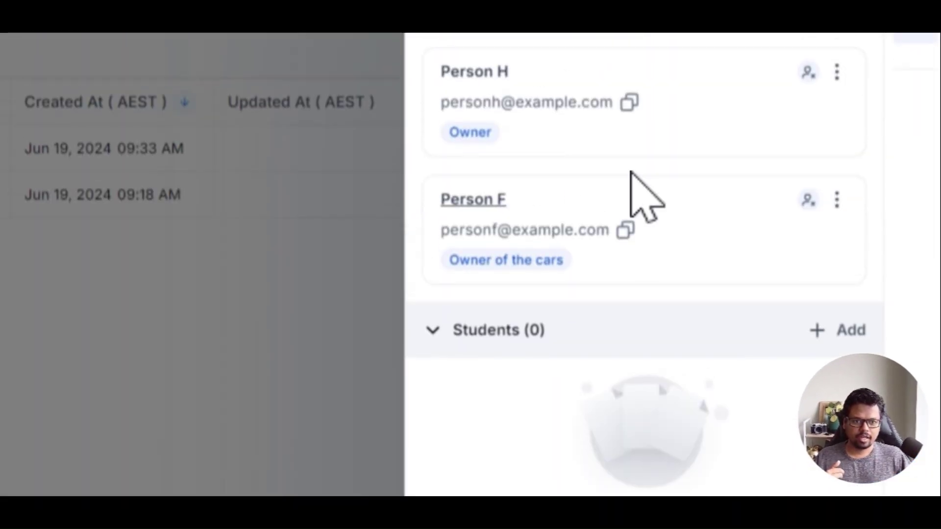
{"action": "left_click_drag", "start_coordinate": [597, 75], "coordinate": [686, 76]}
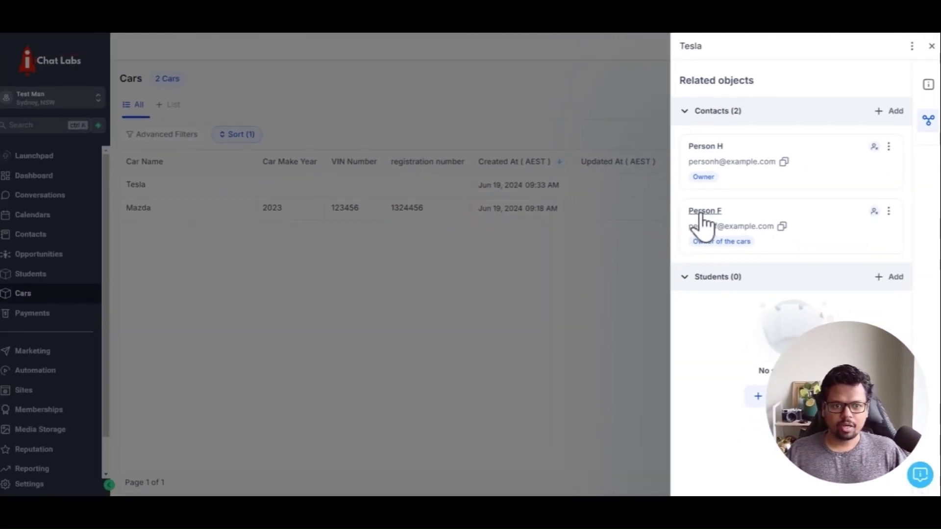
{"action": "left_click", "coordinate": [702, 218]}
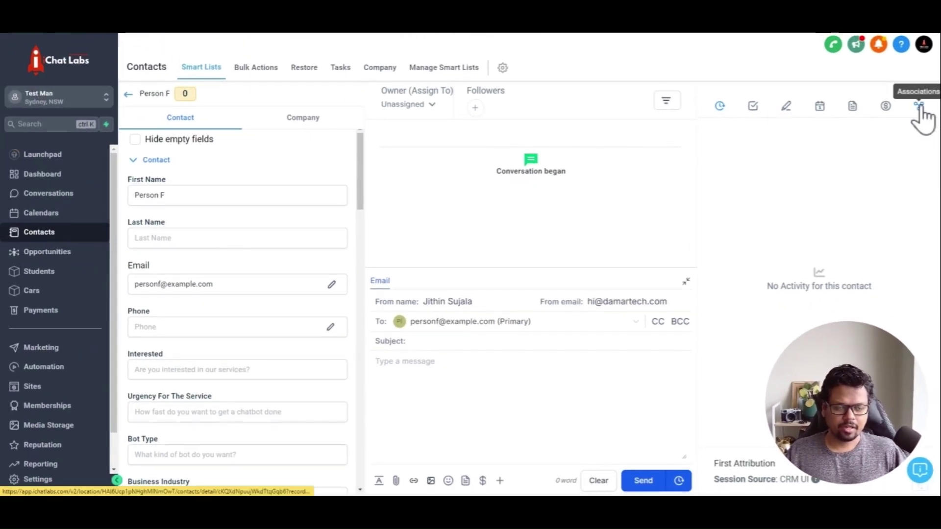
Show the contact's related cars, confirming Tesla is listed under Contacts cars.
{"action": "left_click", "coordinate": [917, 107]}
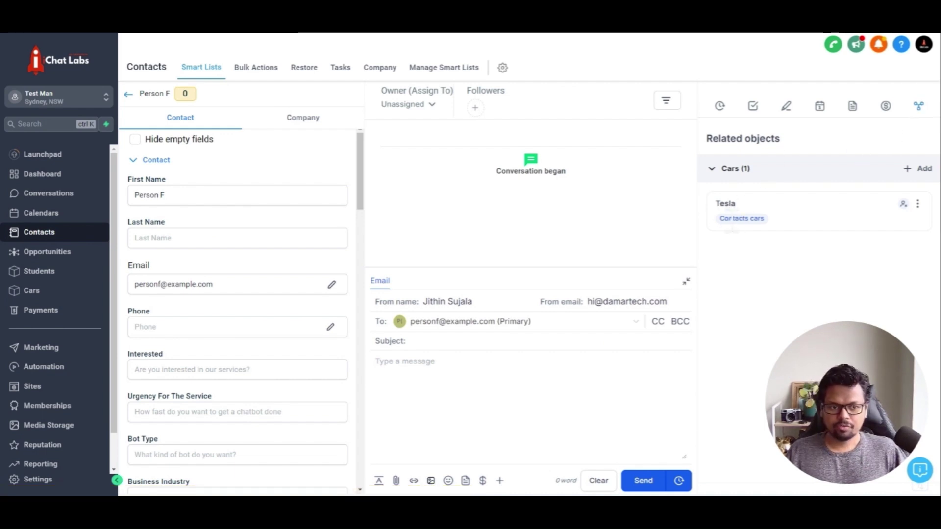
Reopen Tesla, review its two related contacts and their roles, then close the record.
{"action": "left_click", "coordinate": [726, 206]}
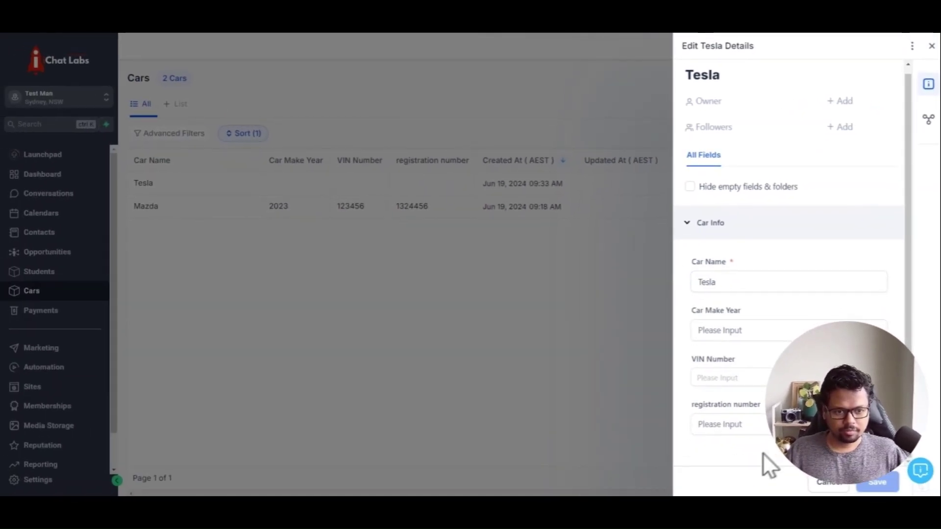
{"action": "scroll", "coordinate": [760, 272], "scroll_direction": "up", "scroll_amount": 1}
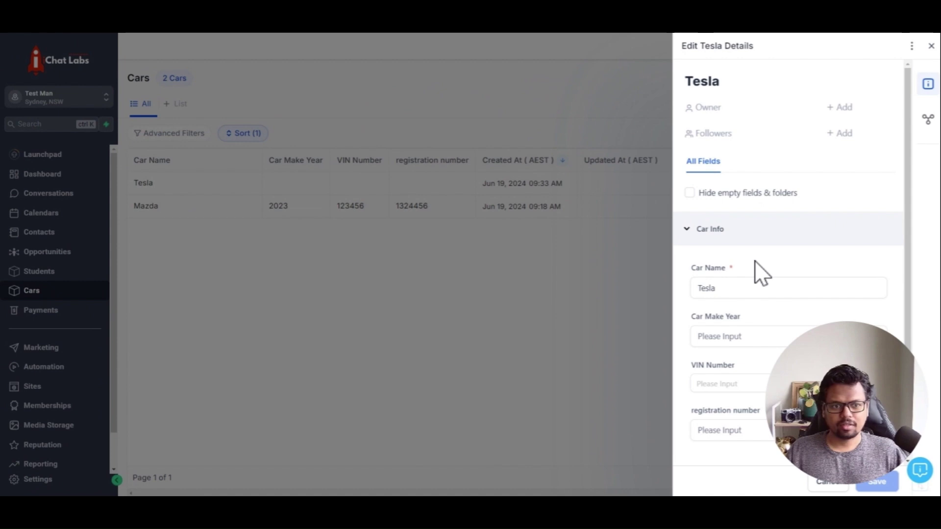
{"action": "left_click", "coordinate": [929, 118]}
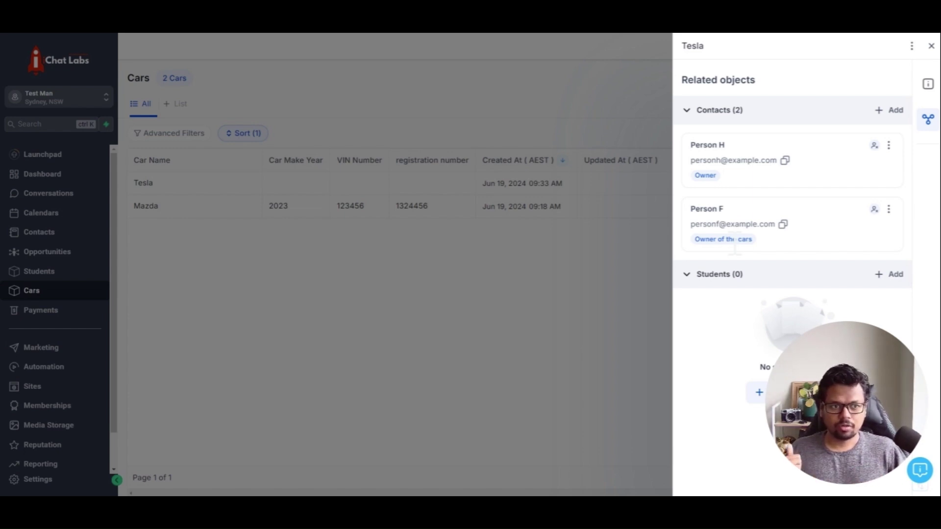
{"action": "left_click", "coordinate": [931, 46]}
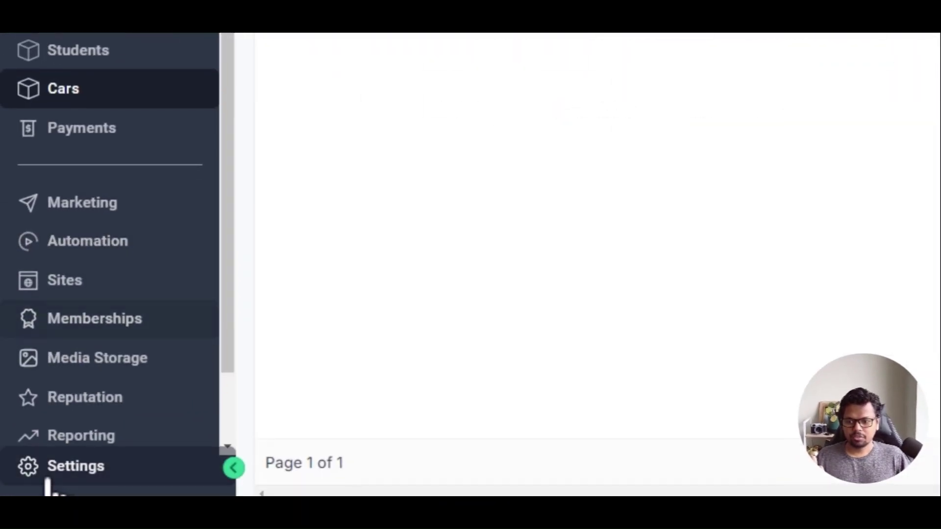
Go to Settings > Custom Objects > Cars associations and start a new one with Contacts.
{"action": "left_click", "coordinate": [69, 466]}
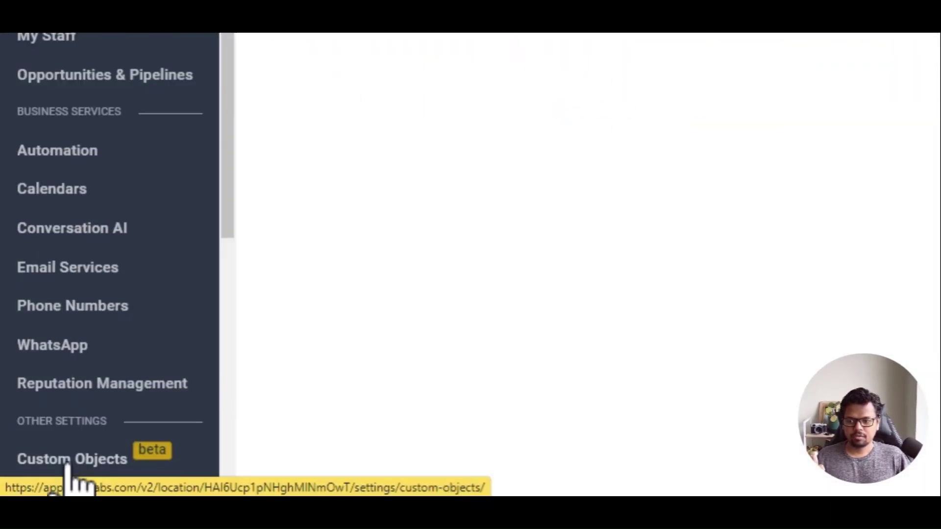
{"action": "scroll", "coordinate": [73, 478], "scroll_direction": "down", "scroll_amount": 1}
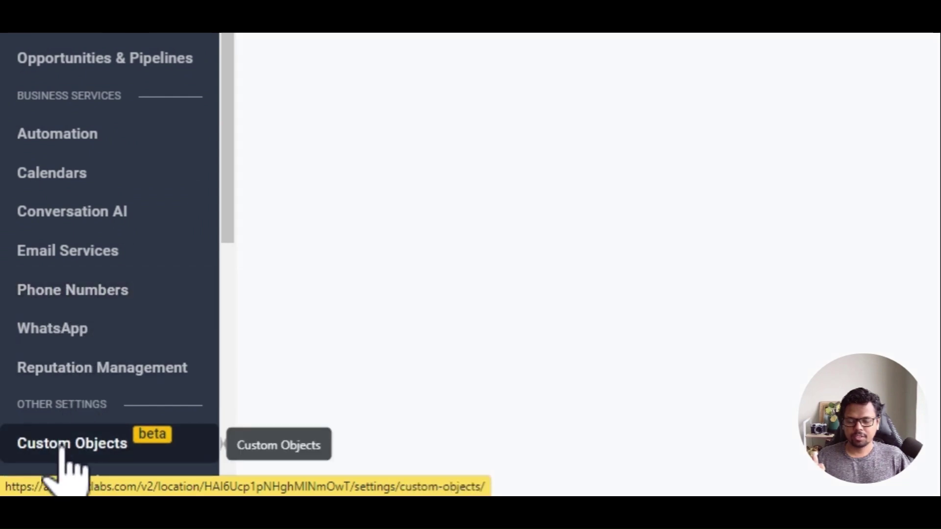
{"action": "left_click", "coordinate": [61, 450]}
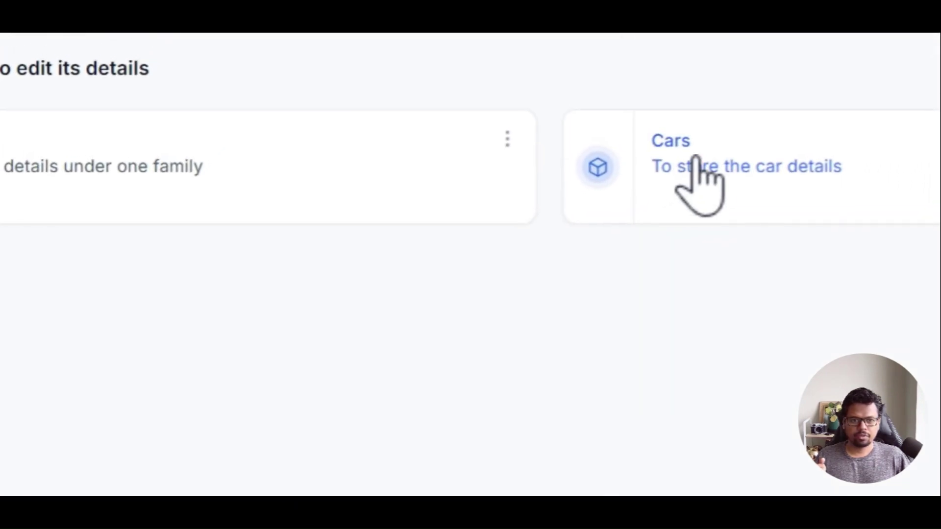
{"action": "left_click", "coordinate": [708, 170]}
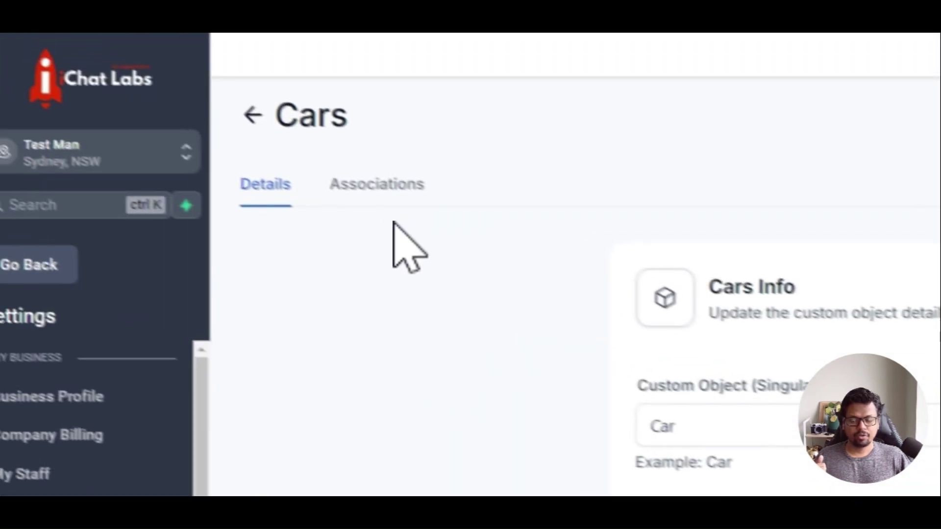
{"action": "left_click", "coordinate": [407, 200]}
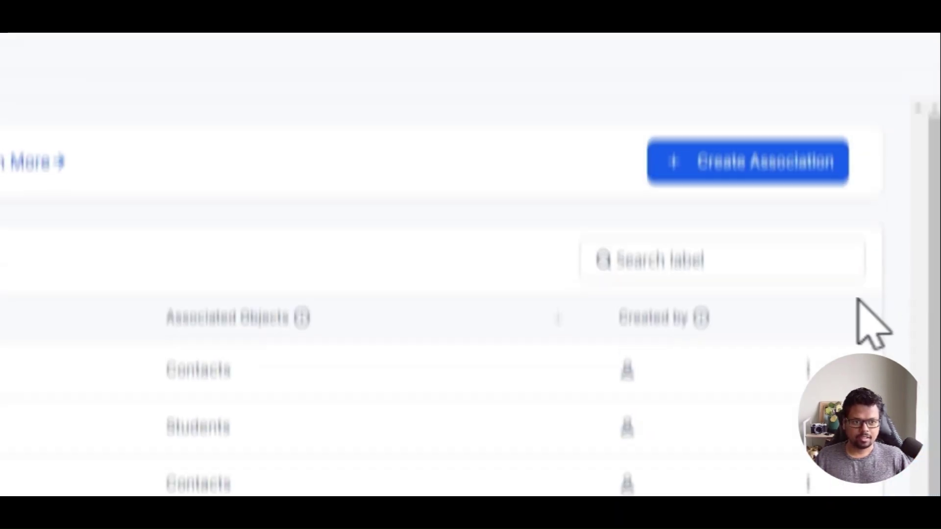
{"action": "left_click", "coordinate": [750, 279]}
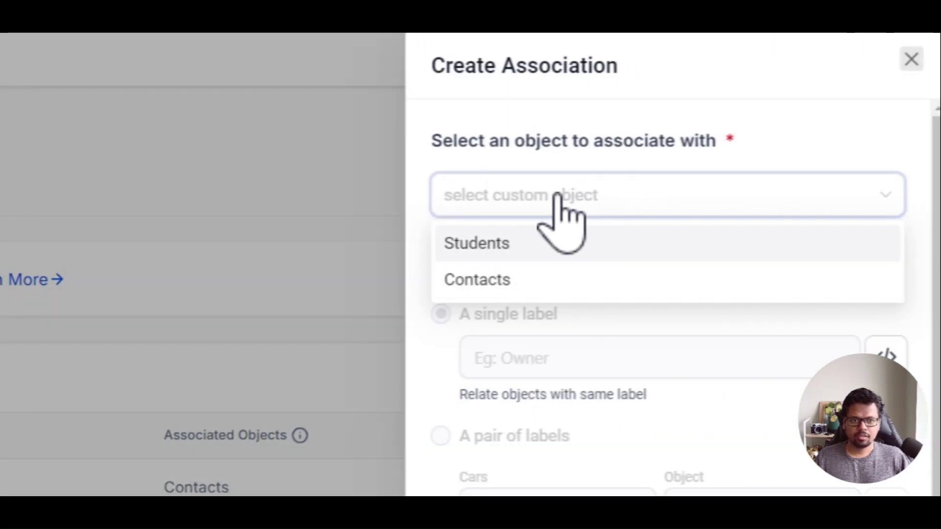
{"action": "left_click", "coordinate": [494, 287]}
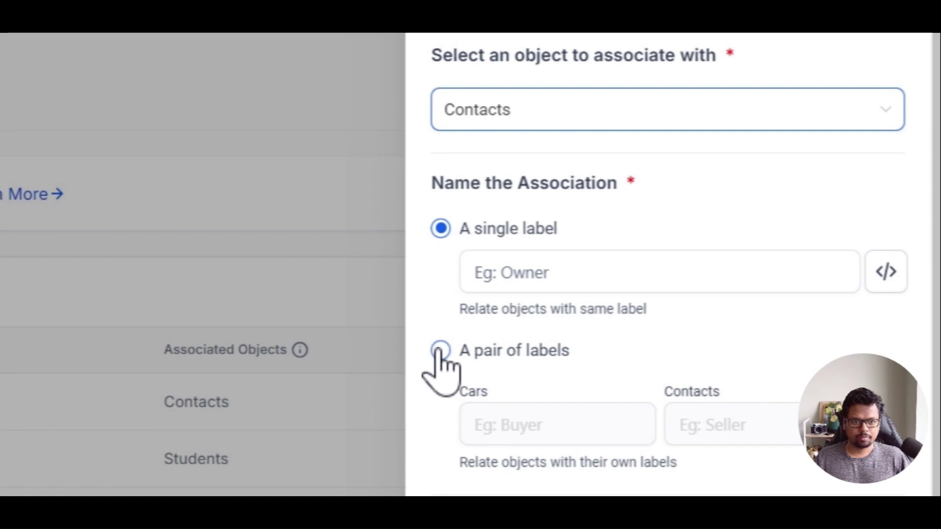
Label the pair 'Rented Cars' and 'Person who rented', then create the association.
{"action": "left_click", "coordinate": [440, 351]}
{"action": "left_click", "coordinate": [505, 422]}
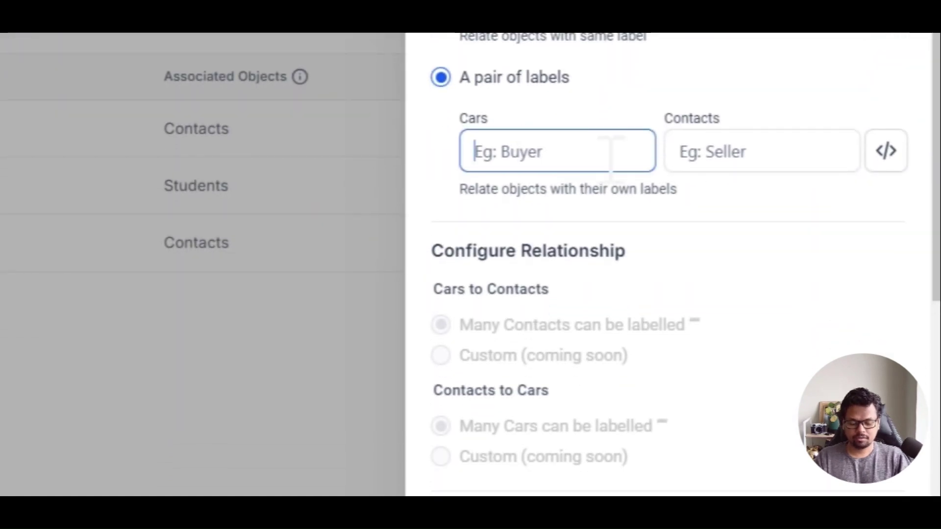
{"action": "type", "text": "Rented Ca"}
{"action": "type", "text": "rs"}
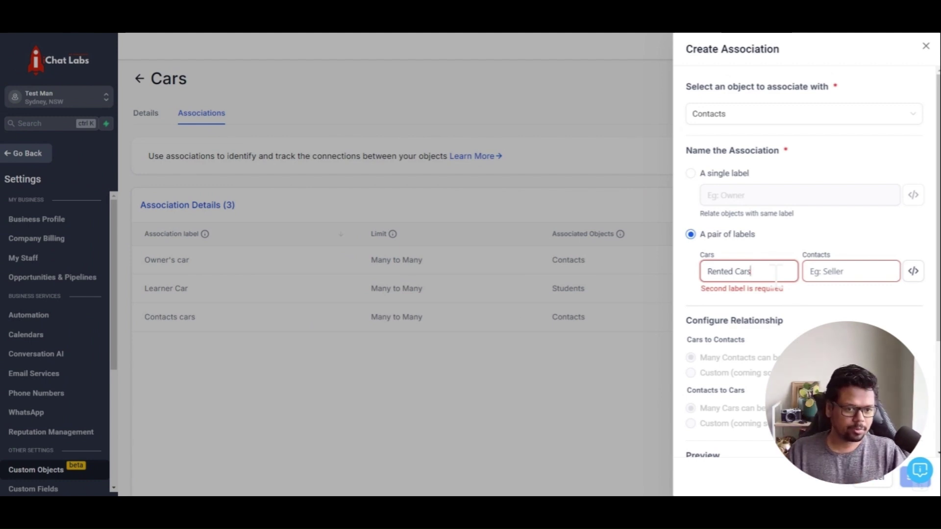
{"action": "left_click", "coordinate": [843, 271]}
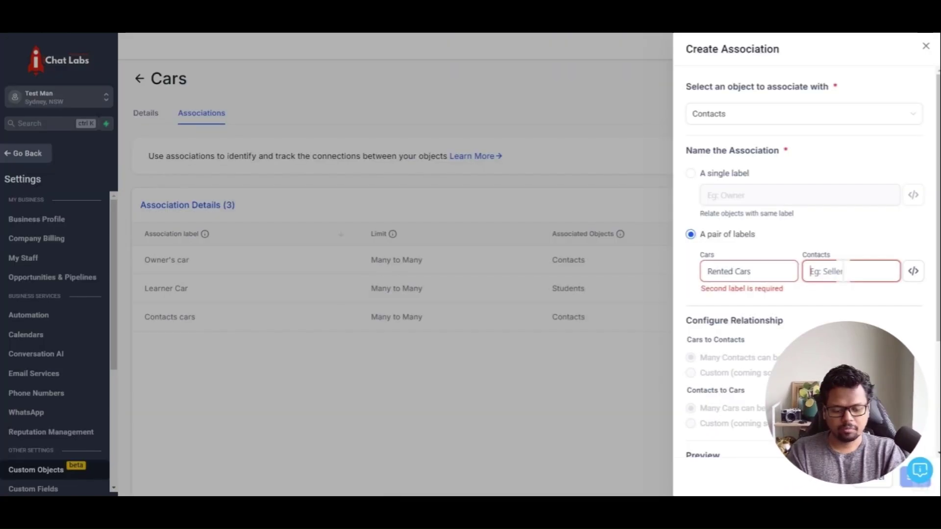
{"action": "type", "text": "Person who rented"}
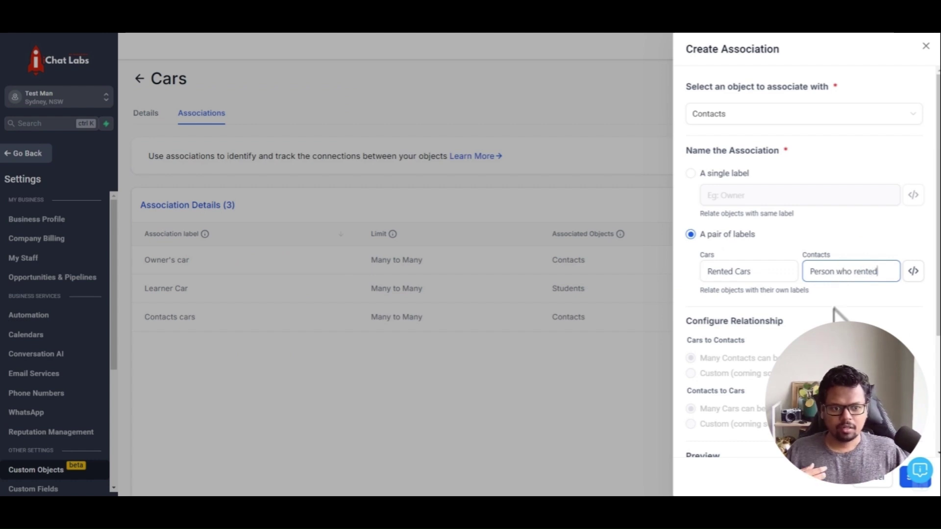
{"action": "scroll", "coordinate": [836, 301], "scroll_direction": "down", "scroll_amount": 3}
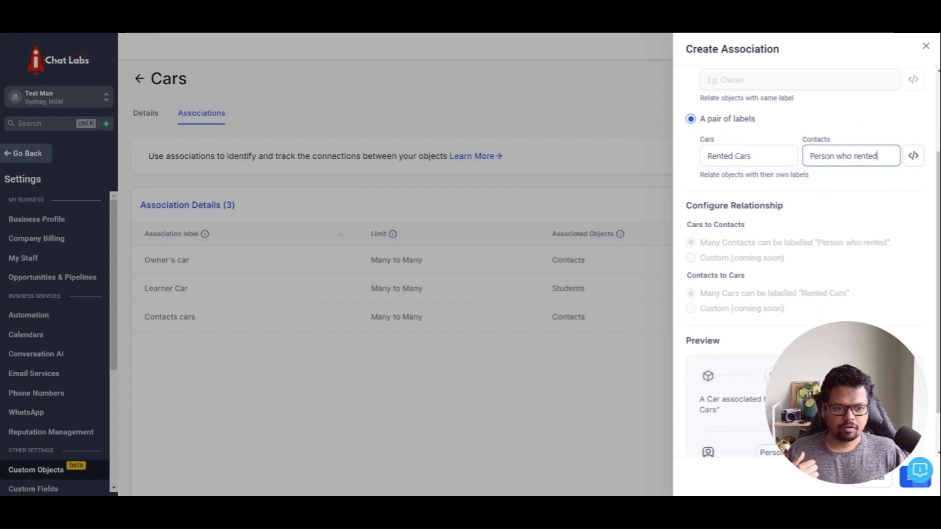
{"action": "scroll", "coordinate": [804, 265], "scroll_direction": "down", "scroll_amount": 2}
{"action": "left_click", "coordinate": [909, 483]}
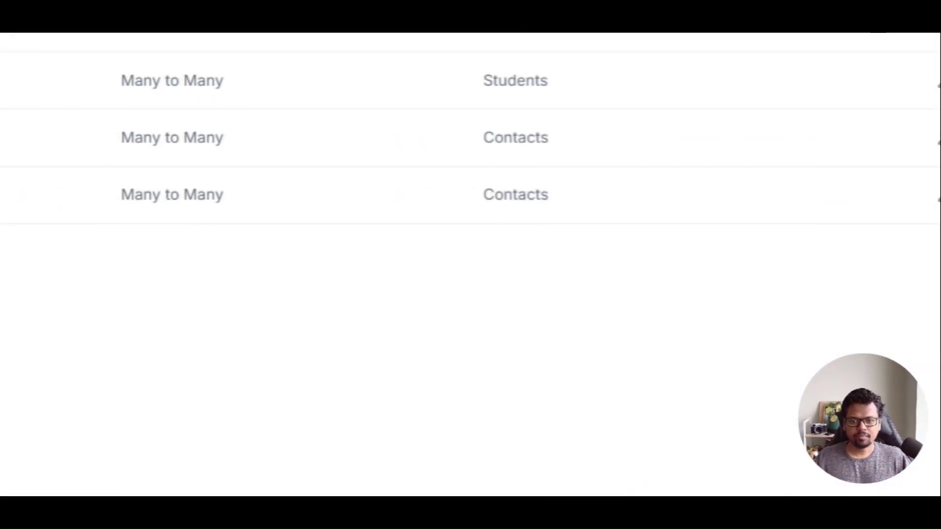
{"action": "left_click_drag", "start_coordinate": [232, 199], "coordinate": [289, 197]}
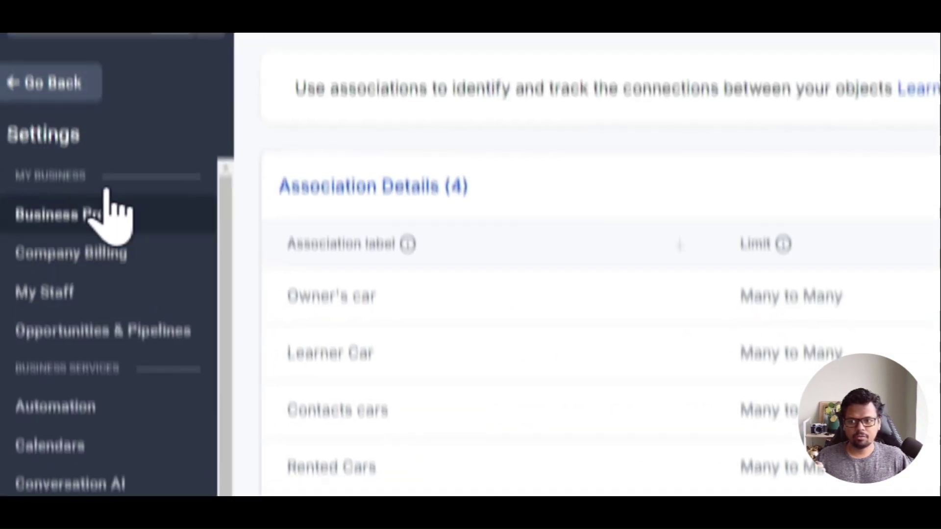
Return to the Cars list and open the Mazda record's associations.
{"action": "left_click", "coordinate": [52, 168]}
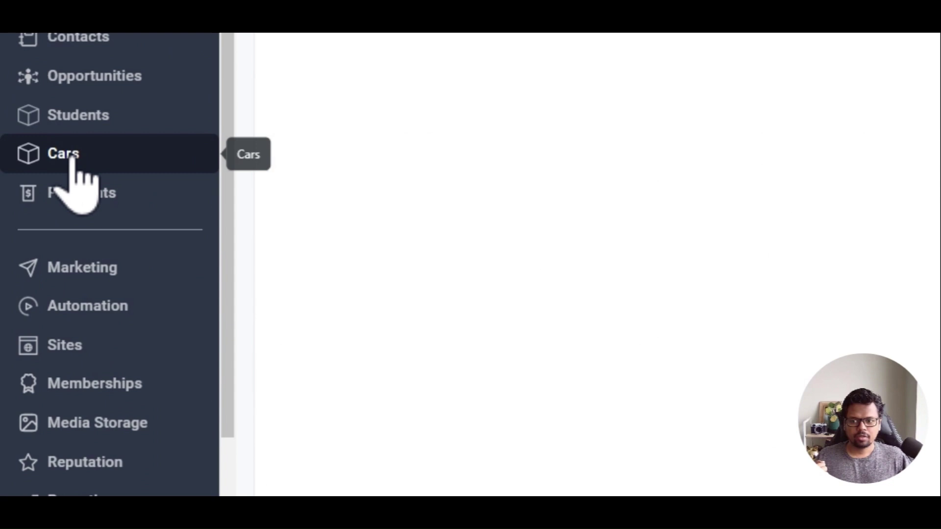
{"action": "left_click", "coordinate": [72, 158]}
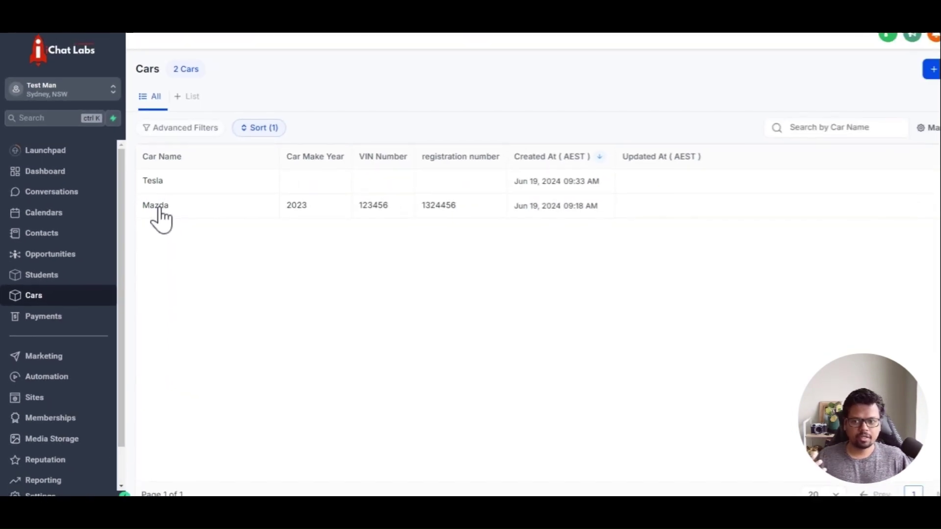
{"action": "left_click", "coordinate": [158, 210]}
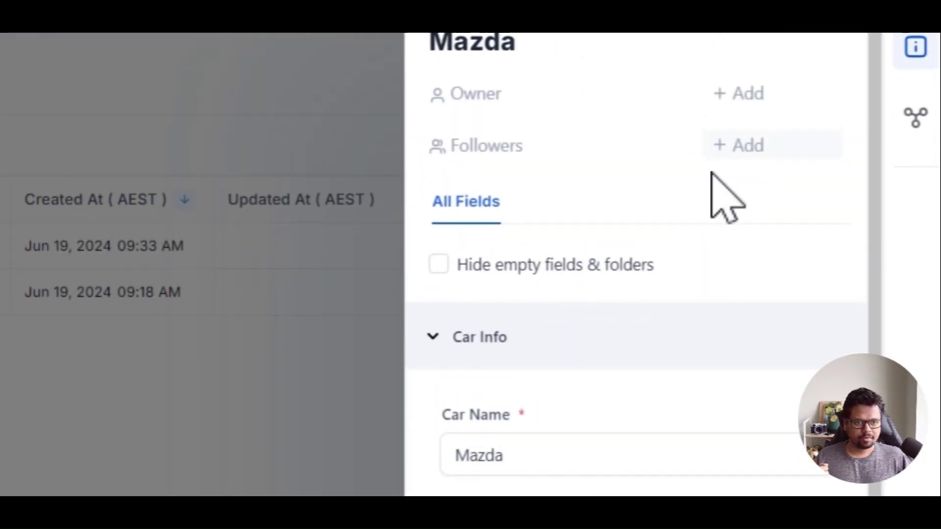
{"action": "left_click", "coordinate": [925, 149]}
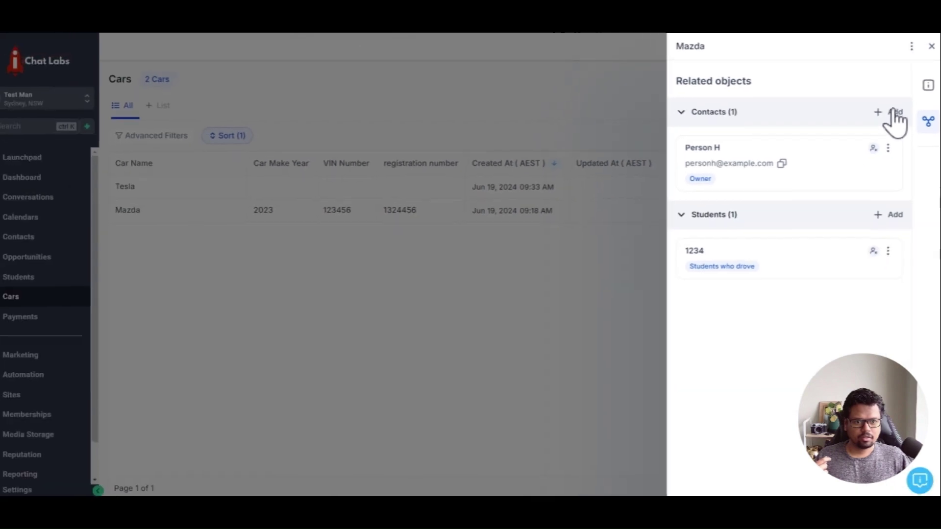
Search contacts for 'person' and select the sample contact to link to Mazda.
{"action": "left_click", "coordinate": [845, 175]}
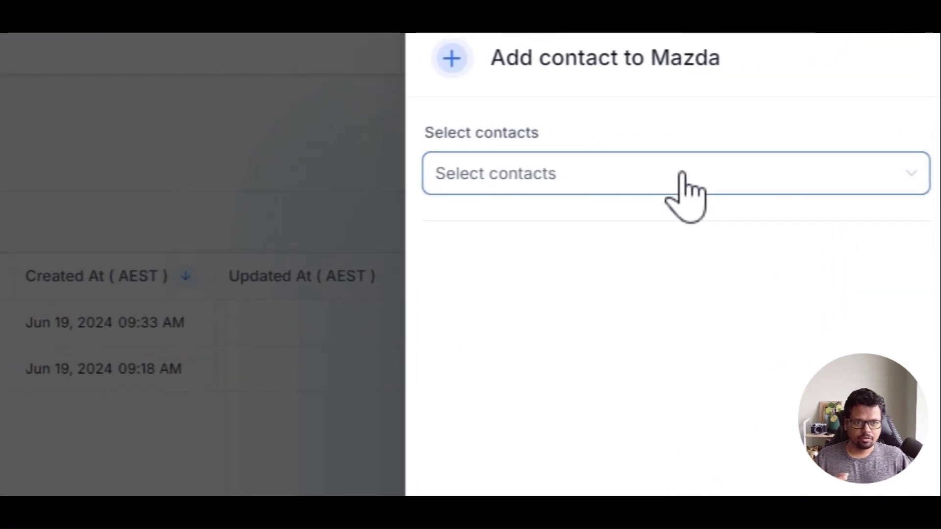
{"action": "left_click", "coordinate": [682, 175]}
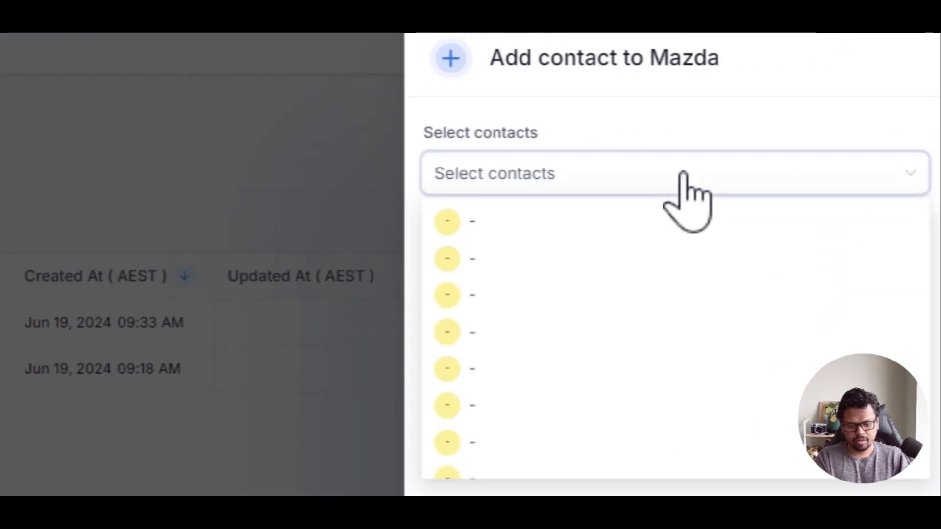
{"action": "type", "text": "person"}
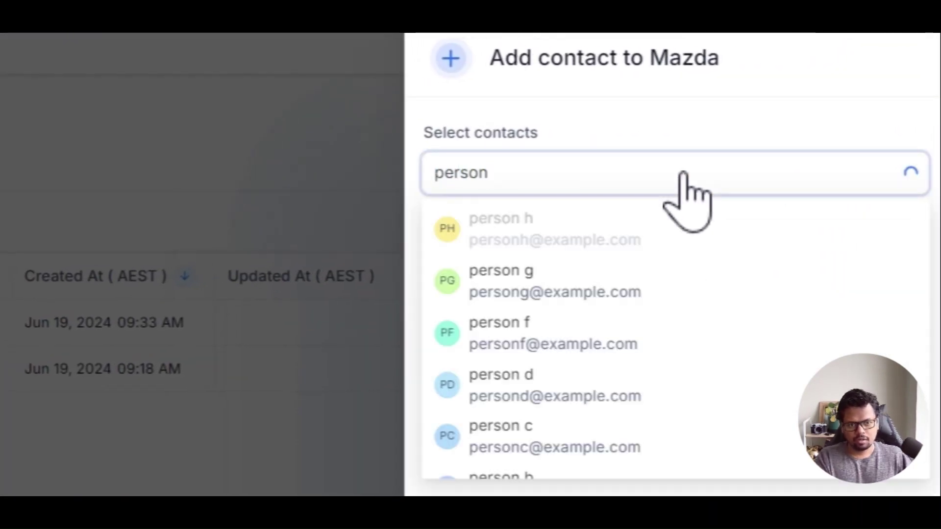
{"action": "scroll", "coordinate": [563, 392], "scroll_direction": "down", "scroll_amount": 2}
{"action": "left_click", "coordinate": [534, 406]}
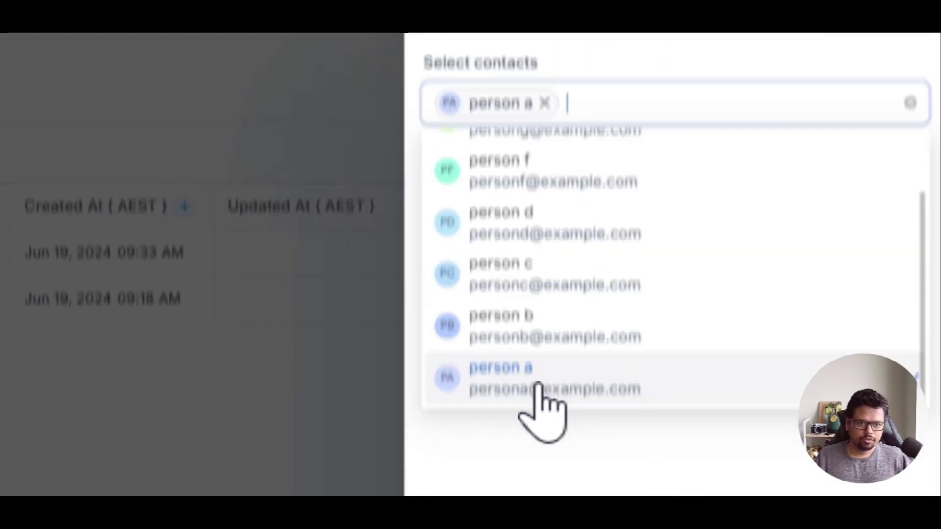
{"action": "left_click", "coordinate": [608, 88]}
Replace the Owner label with Person who rented and save the contact association.
{"action": "left_click", "coordinate": [521, 325]}
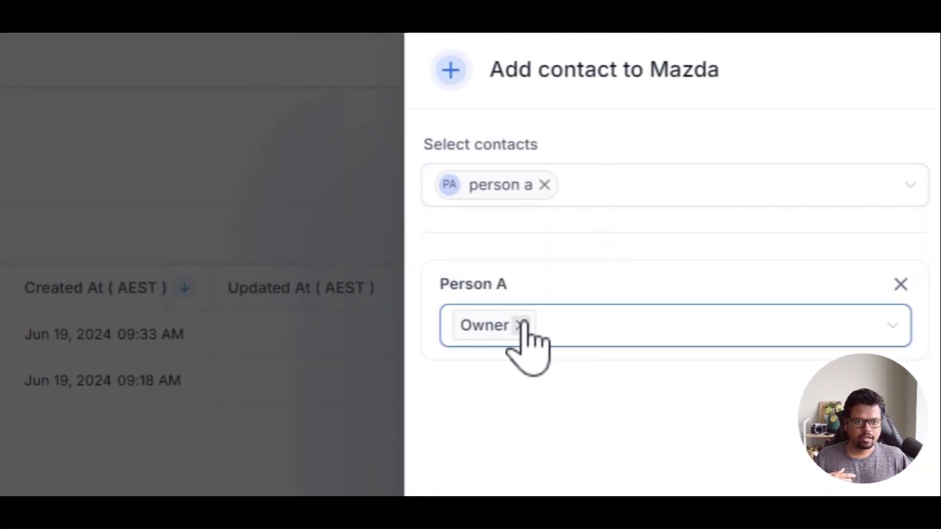
{"action": "left_click", "coordinate": [528, 327]}
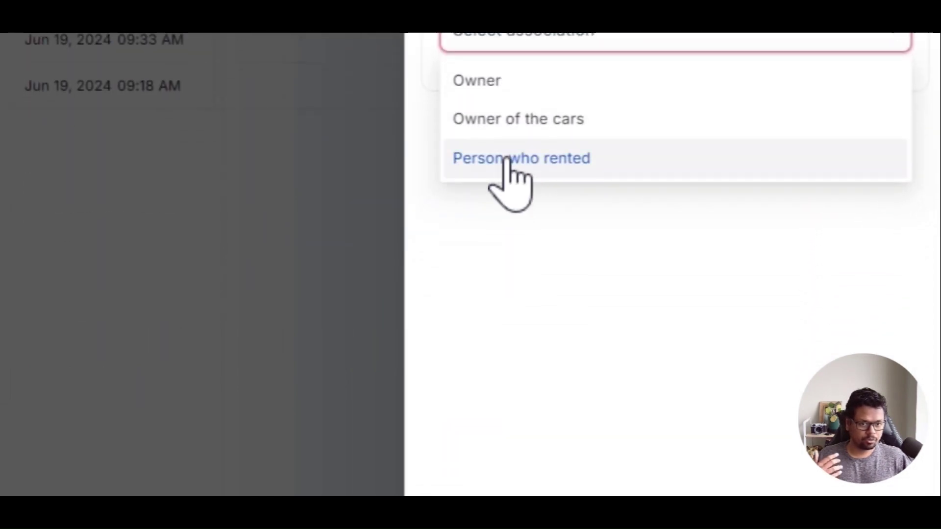
{"action": "left_click", "coordinate": [508, 160]}
{"action": "left_click", "coordinate": [536, 263]}
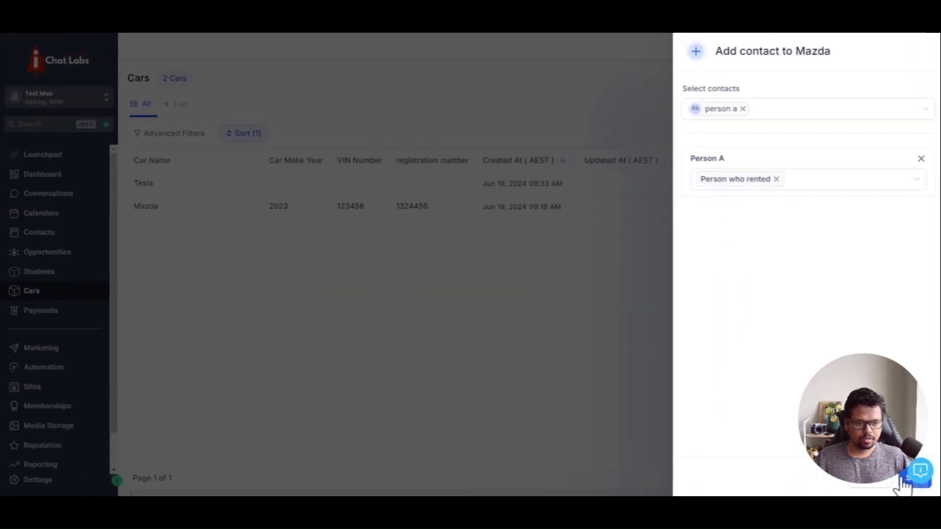
{"action": "left_click", "coordinate": [904, 480]}
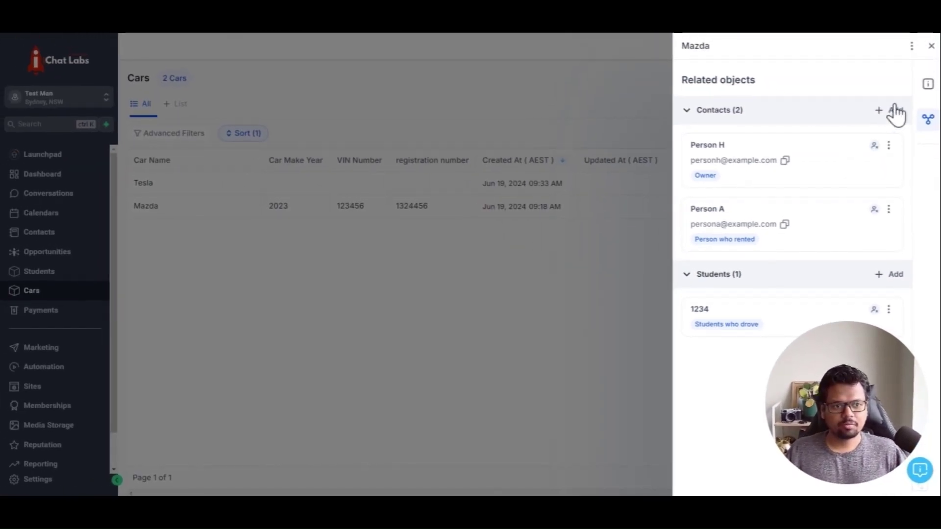
{"action": "left_click", "coordinate": [784, 116]}
Search contacts for 'pes' and select the second sample contact for Mazda.
{"action": "left_click", "coordinate": [893, 110]}
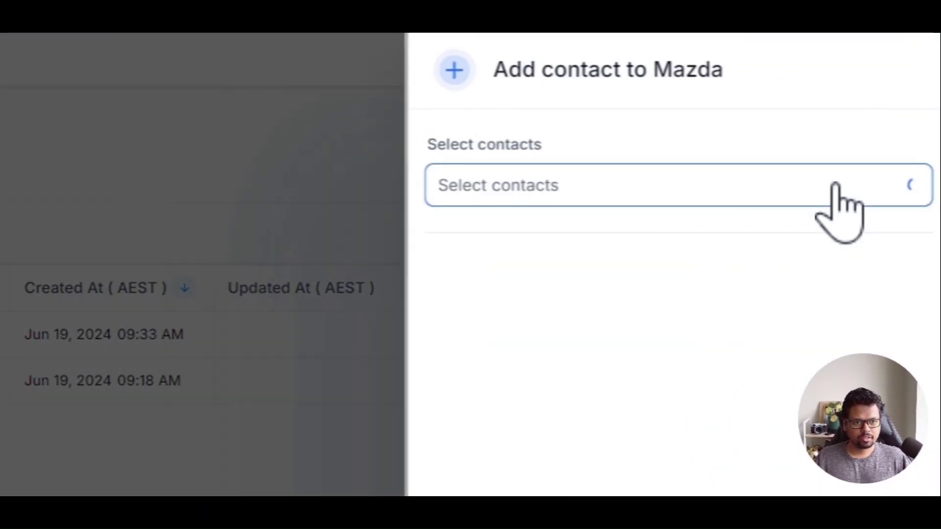
{"action": "left_click", "coordinate": [790, 185]}
{"action": "type", "text": "p"}
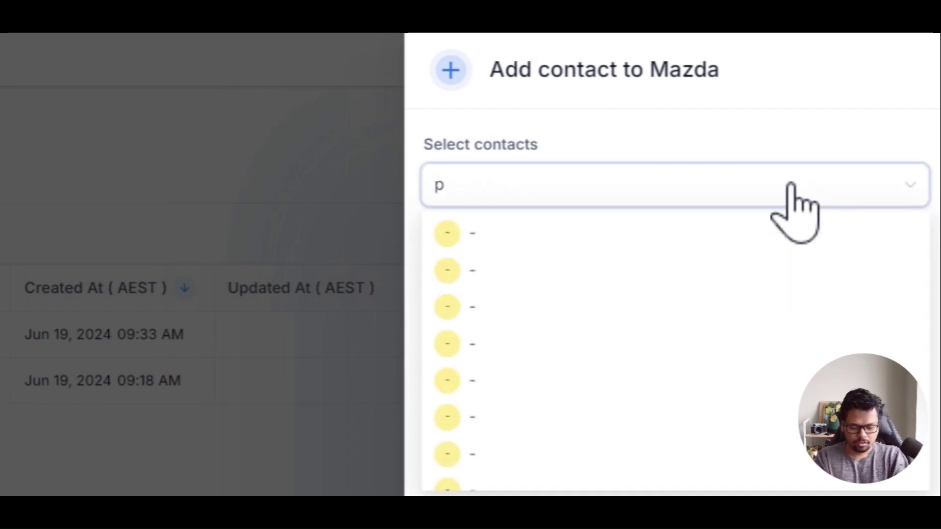
{"action": "type", "text": "es"}
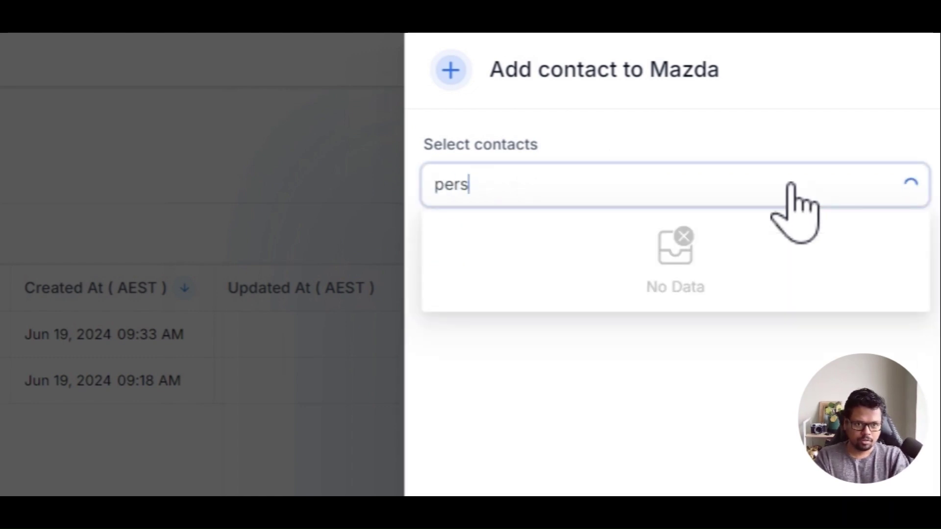
{"action": "scroll", "coordinate": [793, 193], "scroll_direction": "down", "scroll_amount": 1}
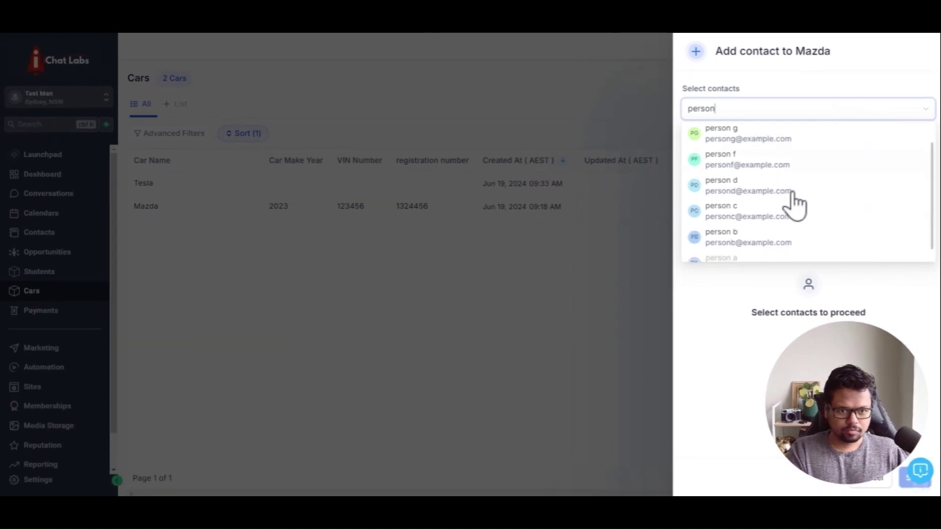
{"action": "left_click", "coordinate": [760, 227]}
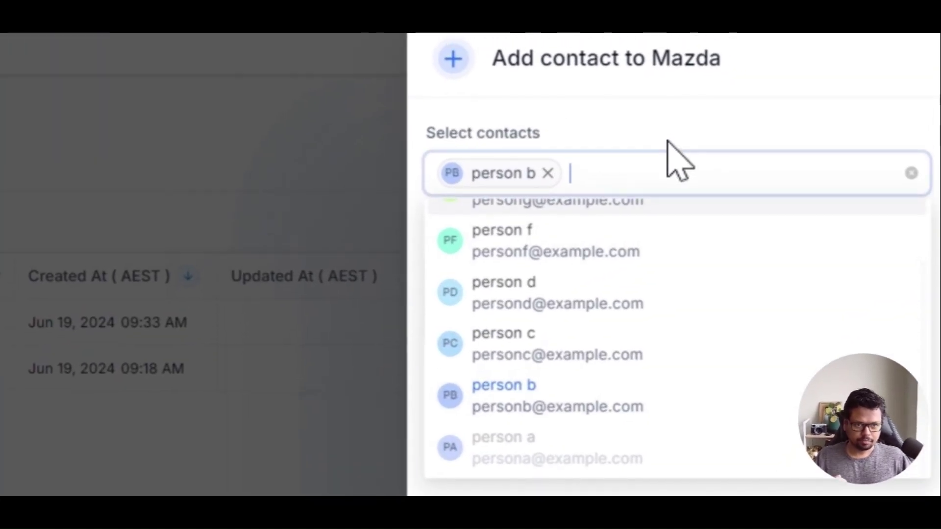
{"action": "left_click", "coordinate": [803, 91]}
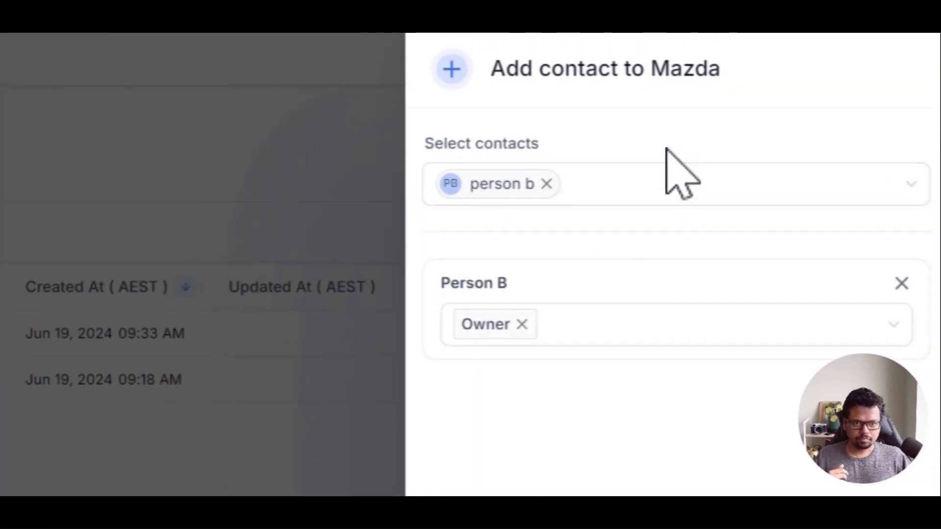
Remove the default Owner label and save the second contact association.
{"action": "left_click", "coordinate": [521, 324]}
{"action": "left_click", "coordinate": [520, 328]}
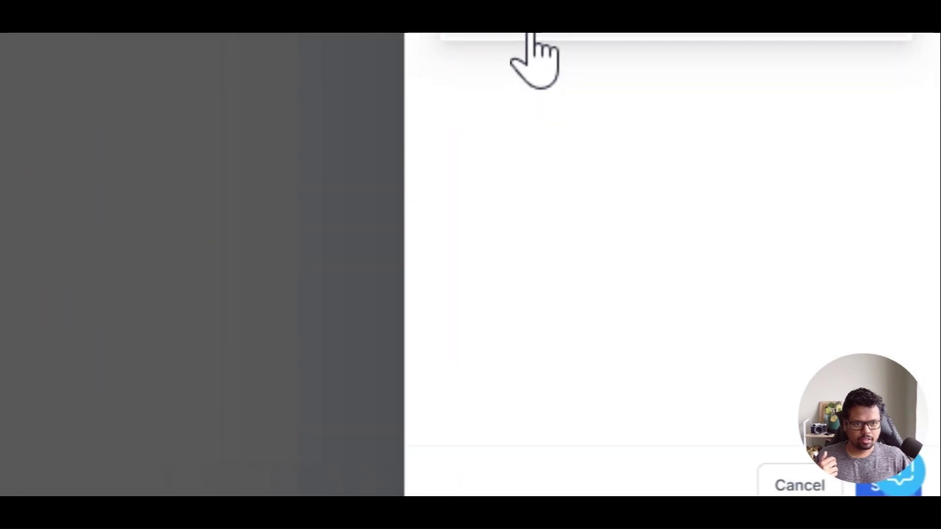
{"action": "left_click", "coordinate": [496, 157]}
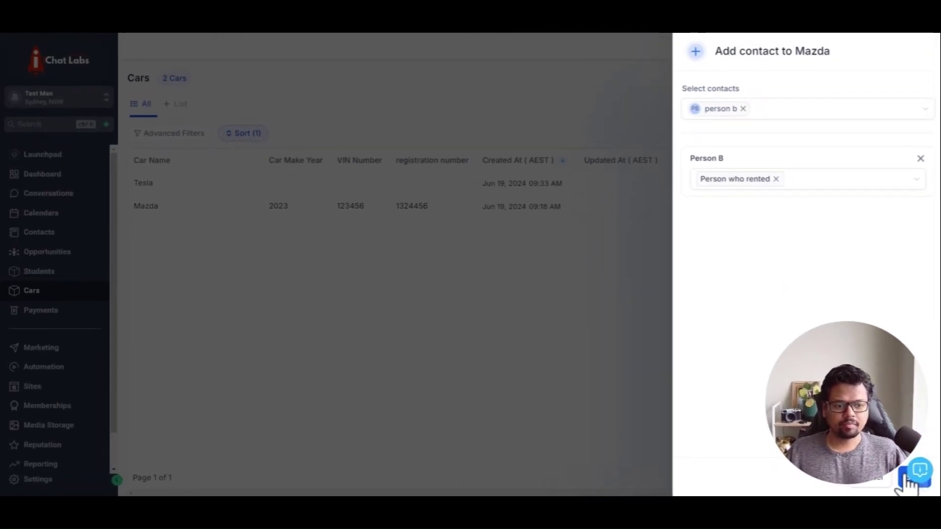
{"action": "left_click", "coordinate": [908, 476]}
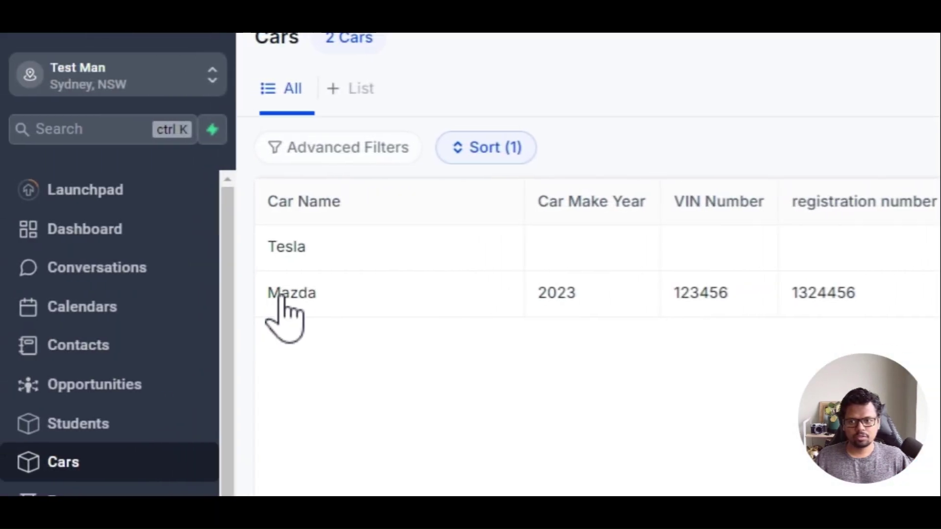
Expand Mazda's three related contacts and open the renter contact's detail page.
{"action": "left_click", "coordinate": [282, 296]}
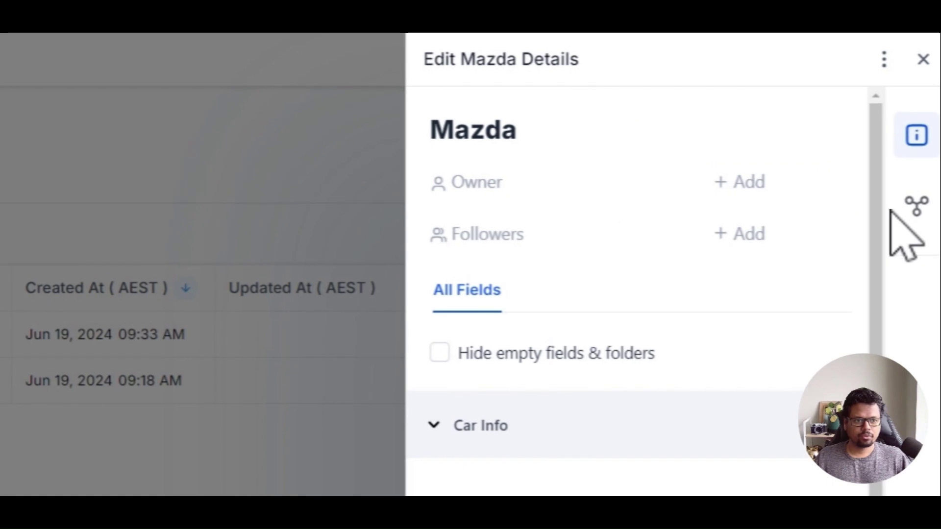
{"action": "left_click", "coordinate": [905, 215]}
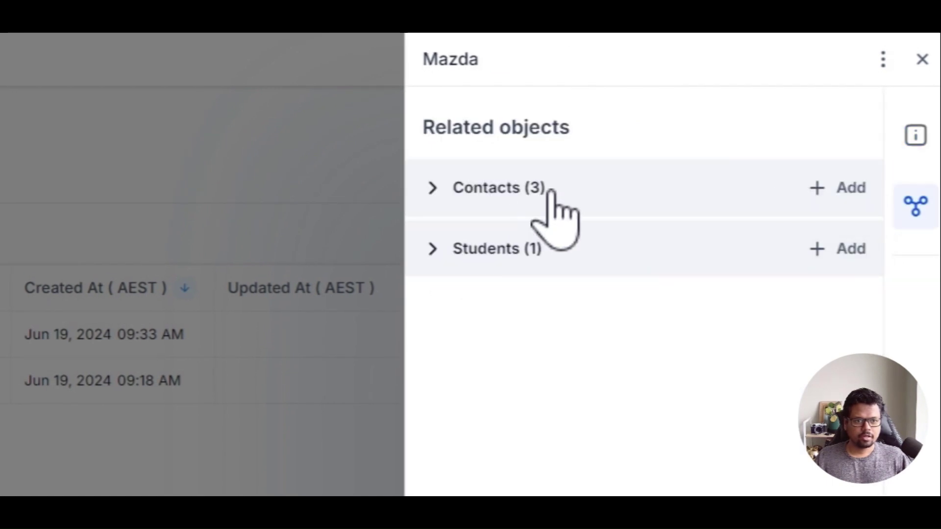
{"action": "left_click", "coordinate": [588, 196]}
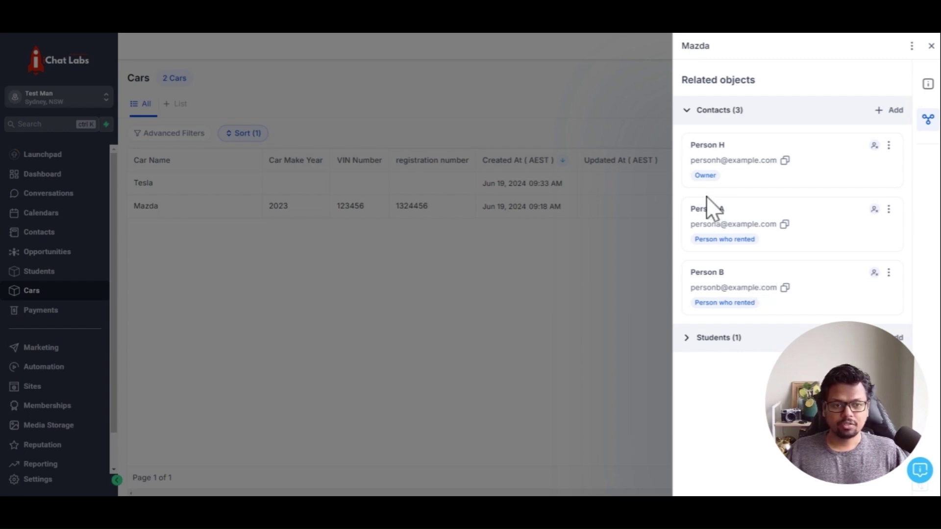
{"action": "left_click", "coordinate": [706, 210]}
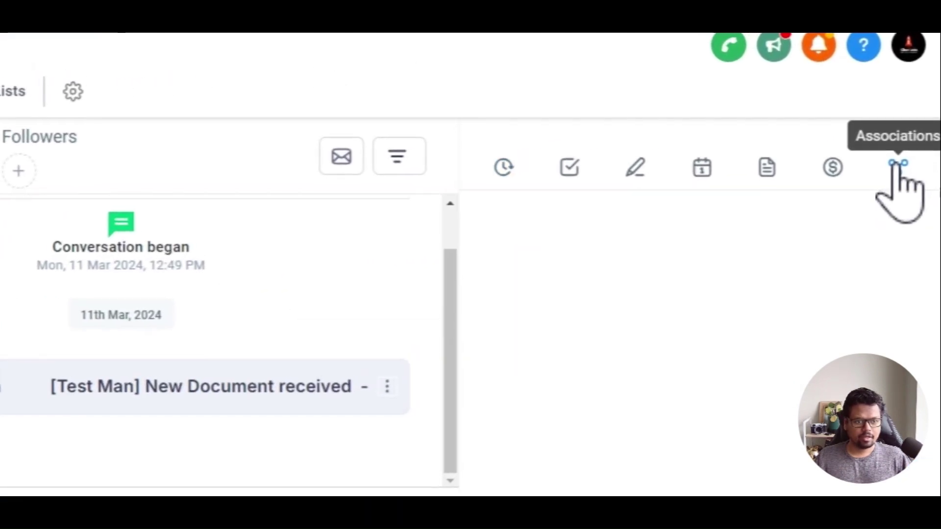
Start linking a car to this contact and pick Tesla.
{"action": "left_click", "coordinate": [899, 168]}
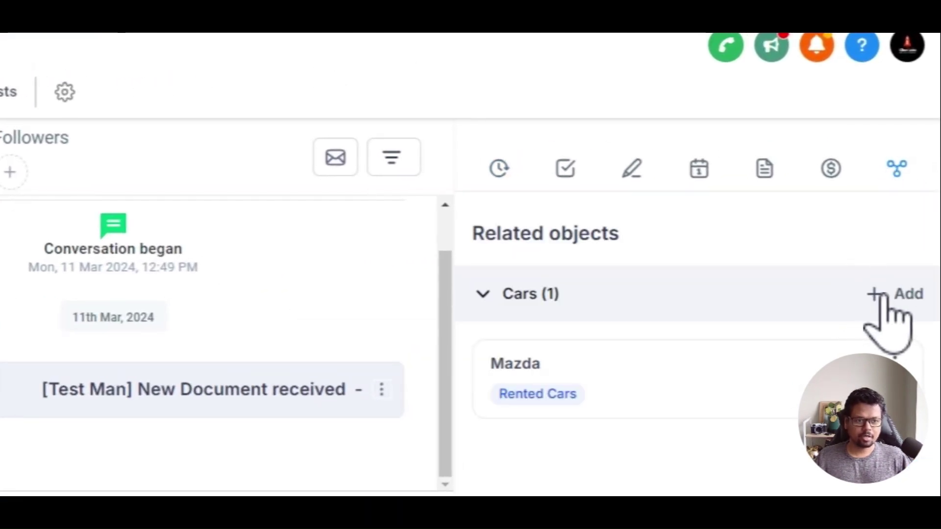
{"action": "left_click", "coordinate": [901, 298]}
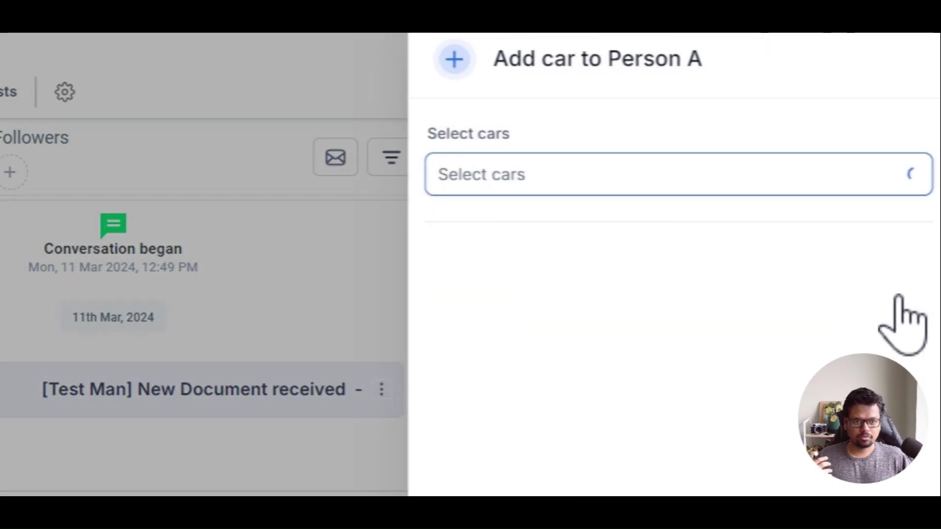
{"action": "left_click", "coordinate": [539, 176]}
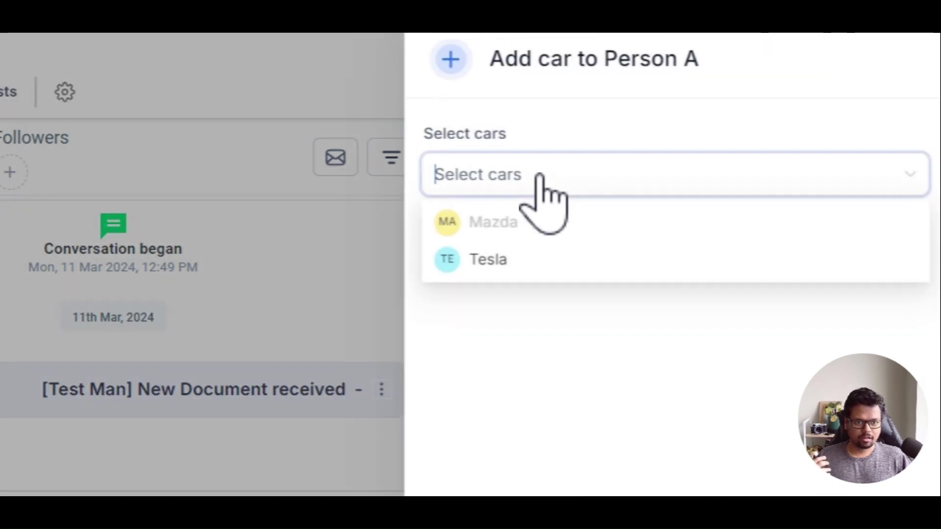
{"action": "left_click", "coordinate": [488, 260]}
{"action": "scroll", "coordinate": [483, 399], "scroll_direction": "down", "scroll_amount": 2}
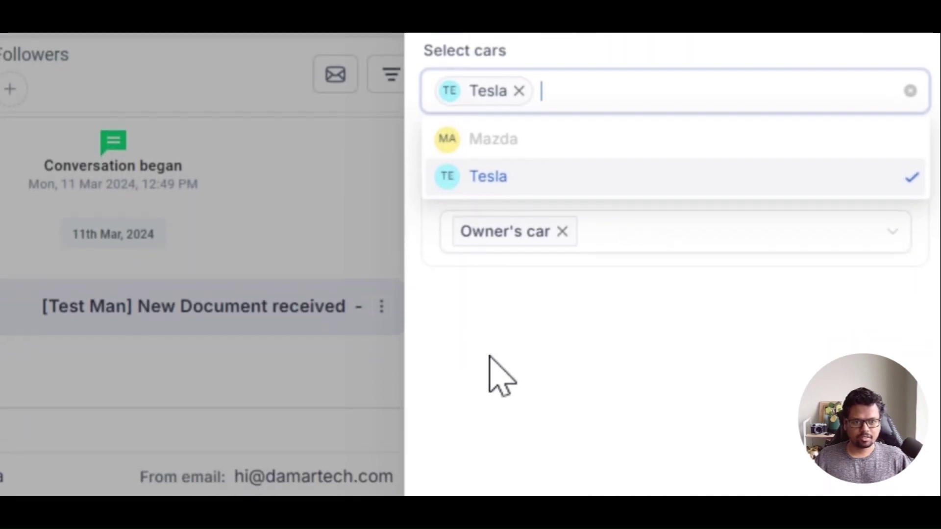
{"action": "left_click", "coordinate": [510, 343]}
Swap the Owner's car label for Rented Cars and save the Tesla association.
{"action": "left_click", "coordinate": [562, 224]}
{"action": "left_click", "coordinate": [567, 241]}
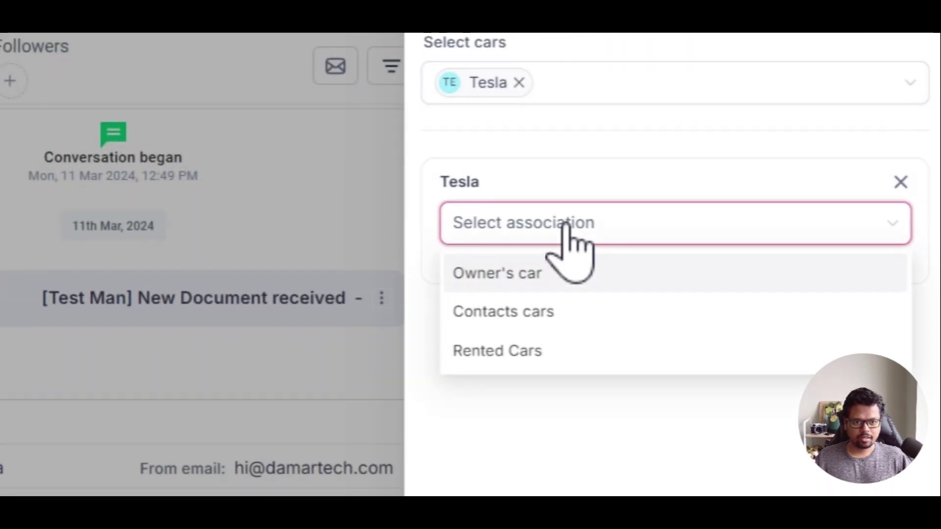
{"action": "left_click", "coordinate": [507, 351]}
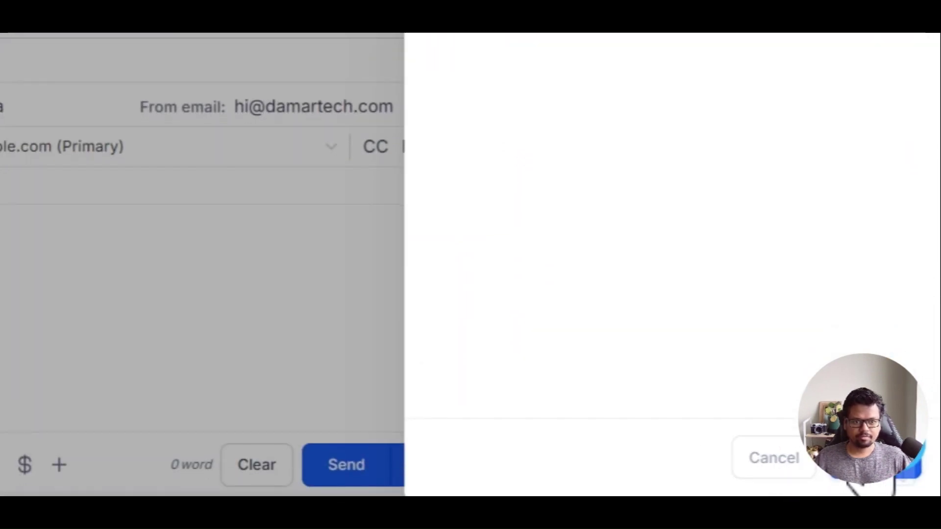
{"action": "left_click", "coordinate": [906, 466]}
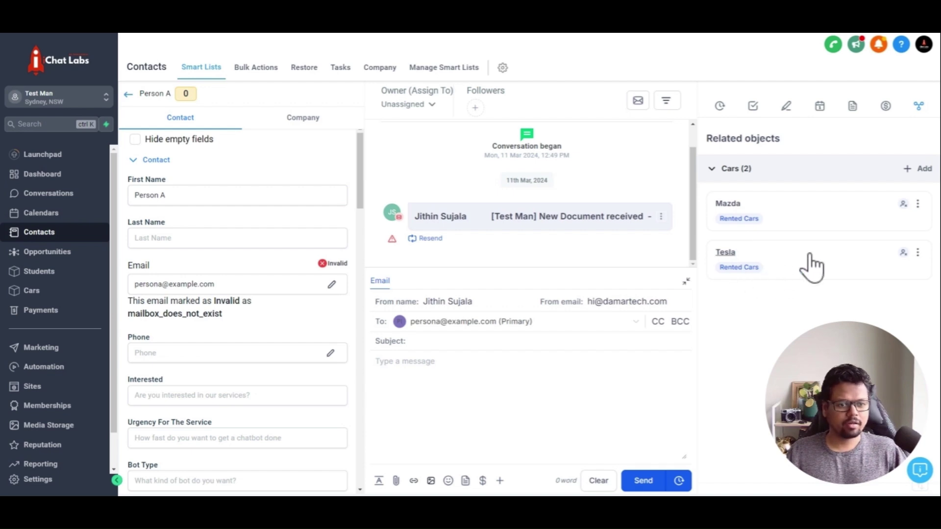
Relabel the contact's Tesla association from Rented Cars to Owner's car.
{"action": "left_click", "coordinate": [918, 253]}
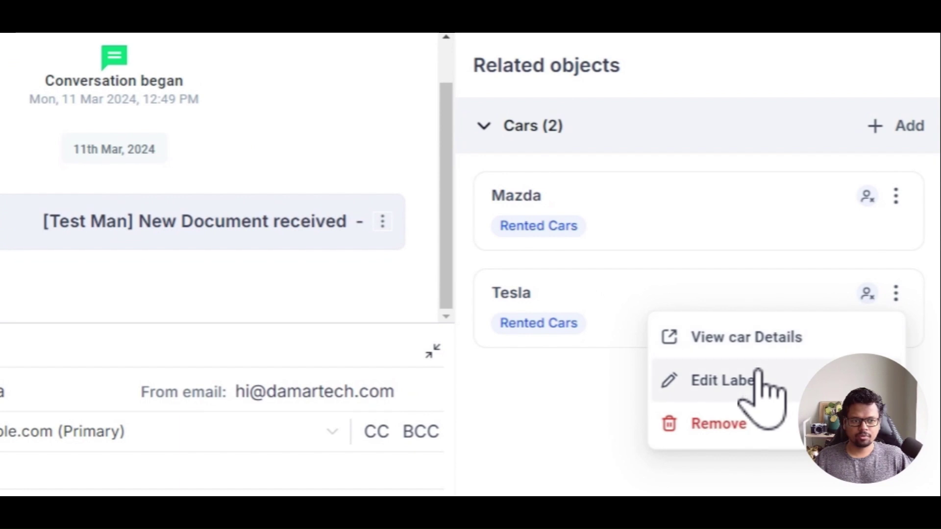
{"action": "left_click", "coordinate": [747, 386]}
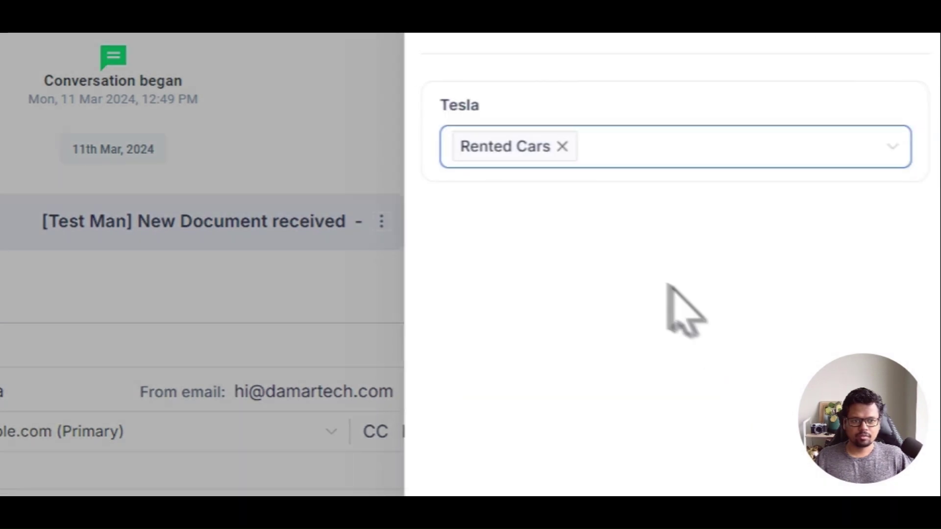
{"action": "left_click", "coordinate": [563, 147]}
{"action": "left_click", "coordinate": [564, 158]}
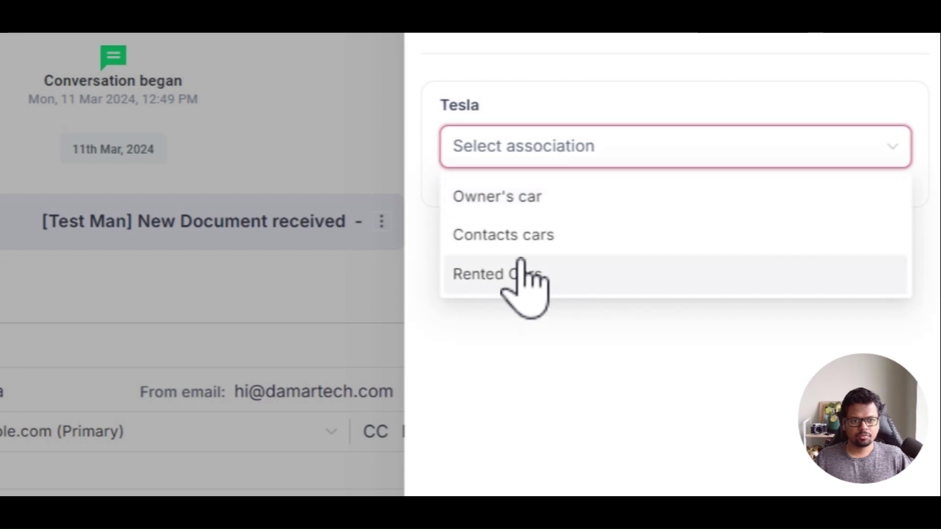
{"action": "left_click", "coordinate": [531, 199]}
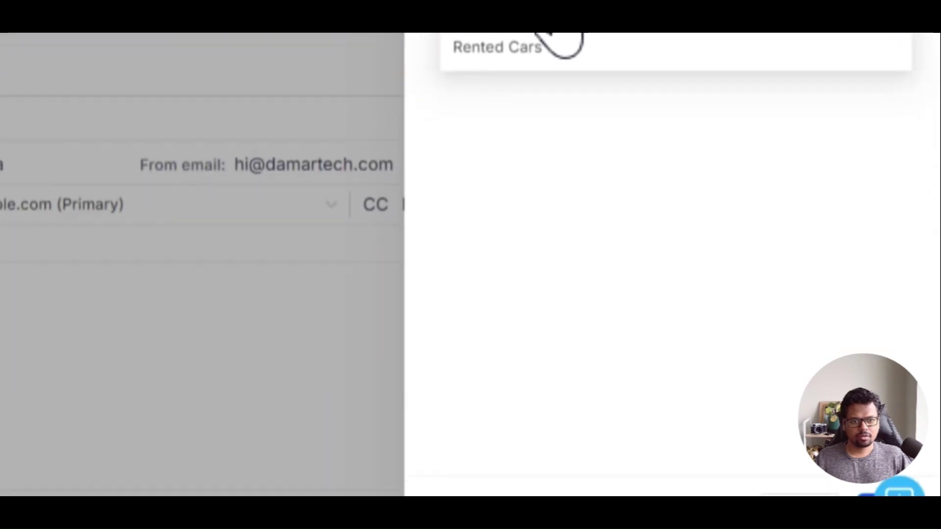
{"action": "left_click", "coordinate": [581, 146]}
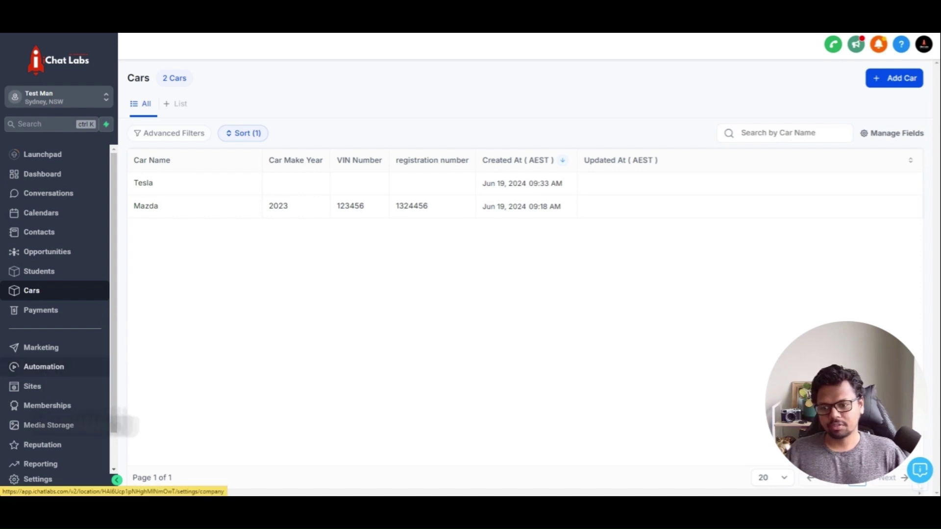
Check the Cars custom object's Associations tab in settings, then go back to Custom Objects.
{"action": "left_click", "coordinate": [40, 480]}
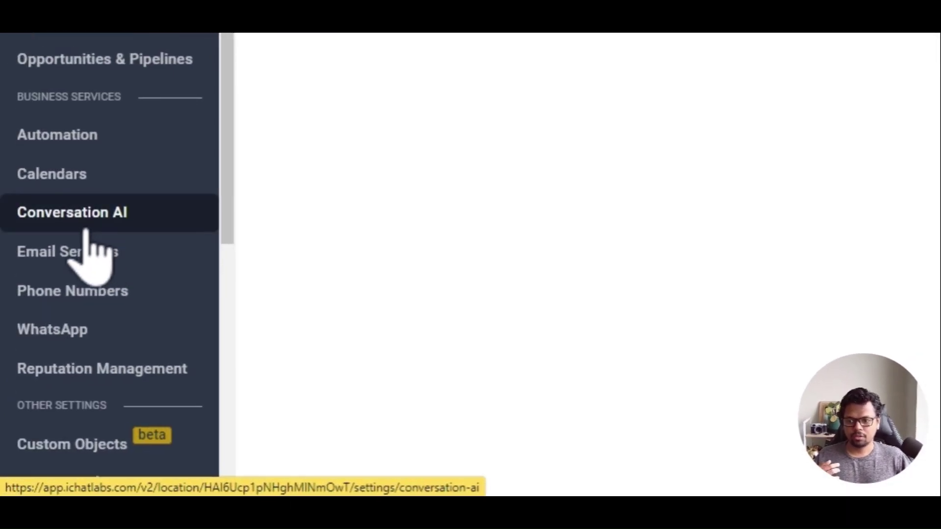
{"action": "left_click", "coordinate": [63, 443]}
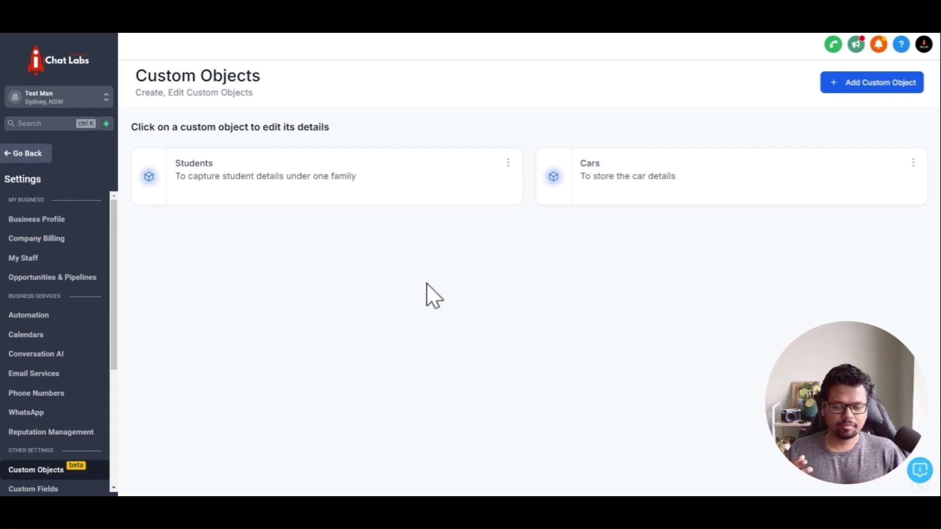
{"action": "left_click", "coordinate": [626, 176]}
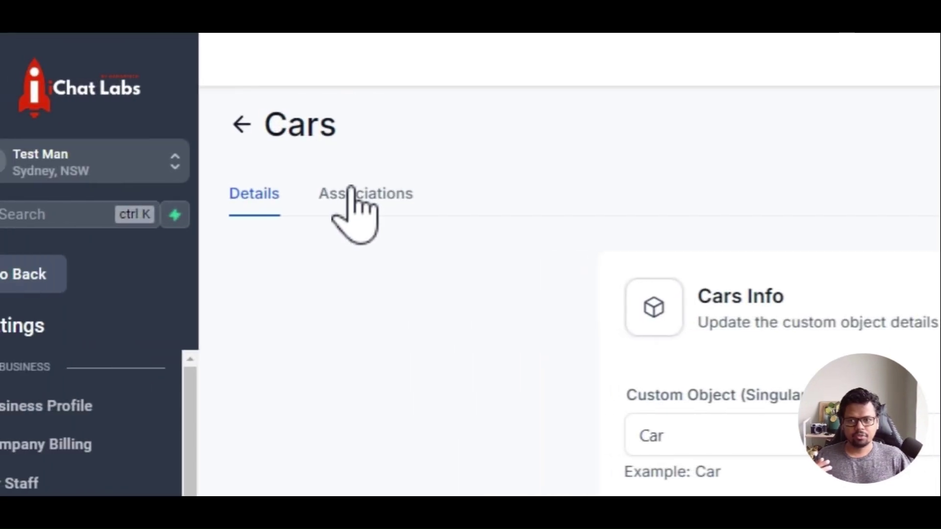
{"action": "left_click", "coordinate": [351, 192]}
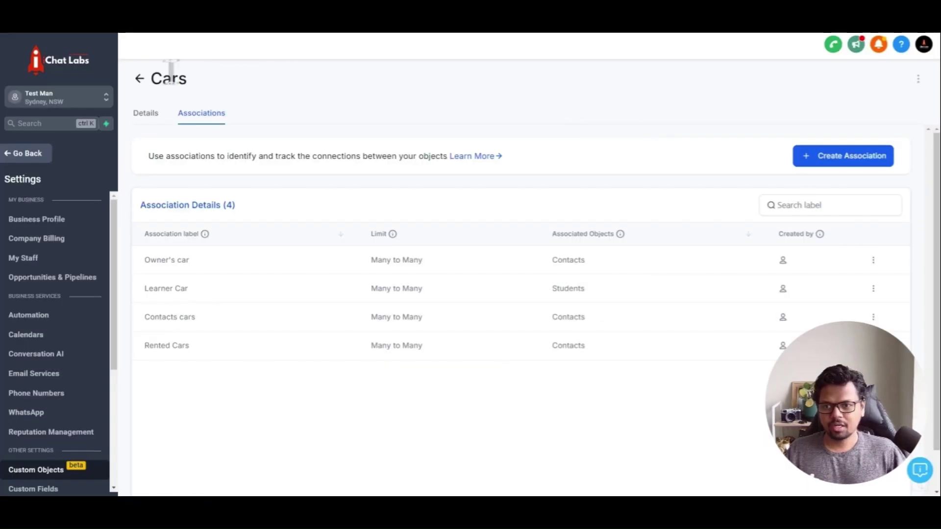
{"action": "left_click", "coordinate": [140, 80]}
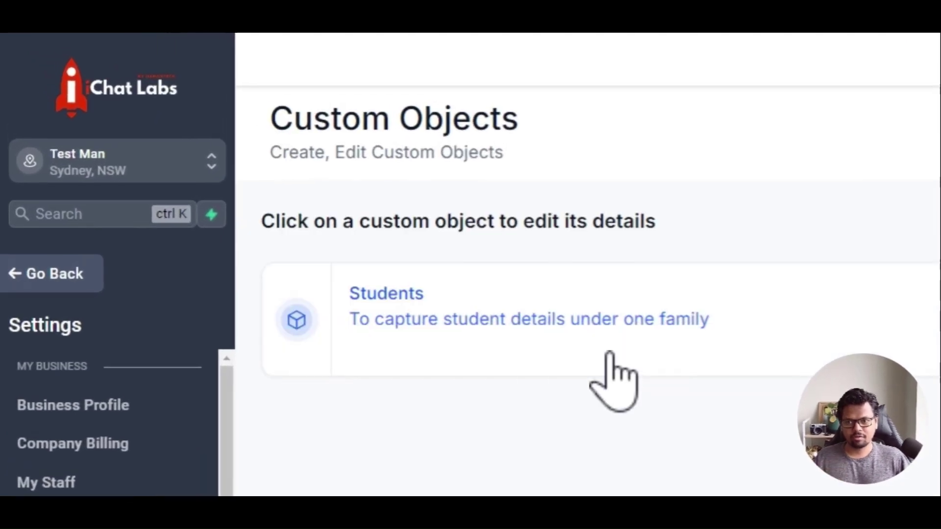
Start a new Students association with Cars as the associated object.
{"action": "left_click", "coordinate": [435, 293]}
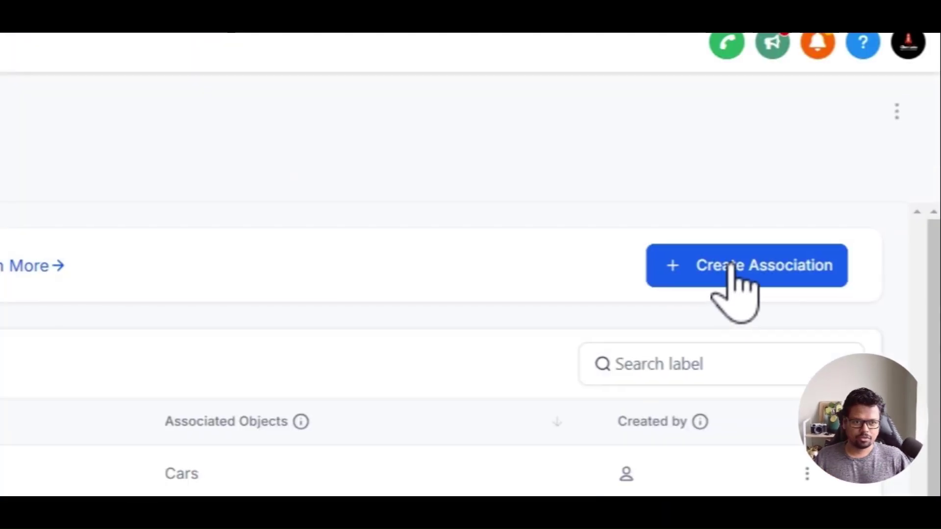
{"action": "left_click", "coordinate": [730, 270]}
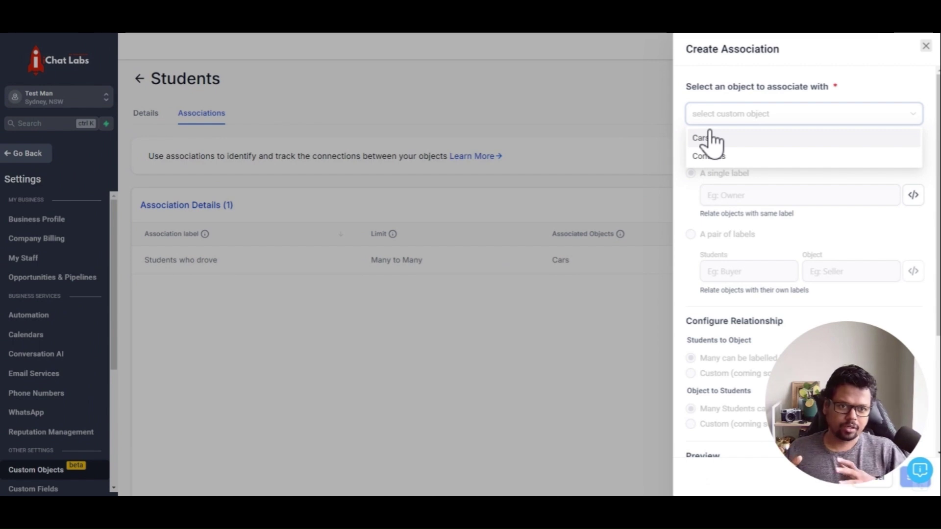
{"action": "left_click", "coordinate": [711, 139]}
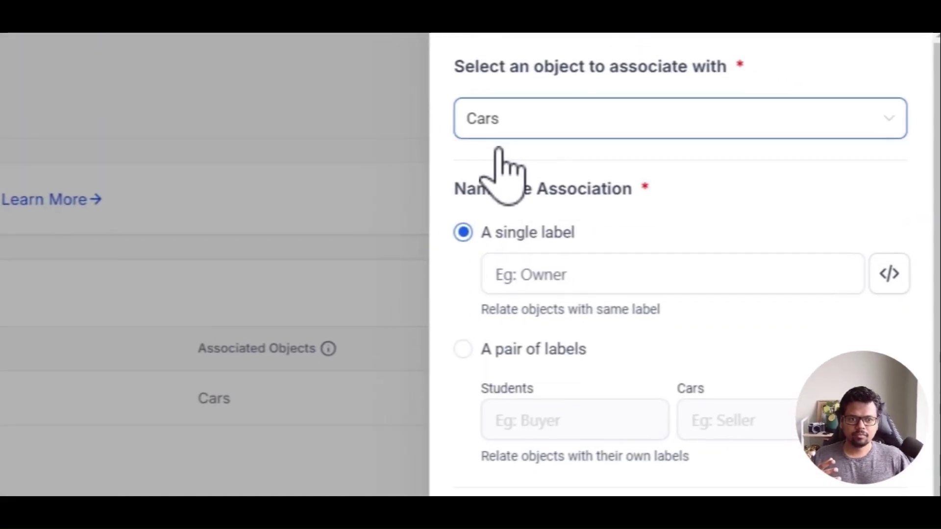
{"action": "left_click", "coordinate": [740, 189]}
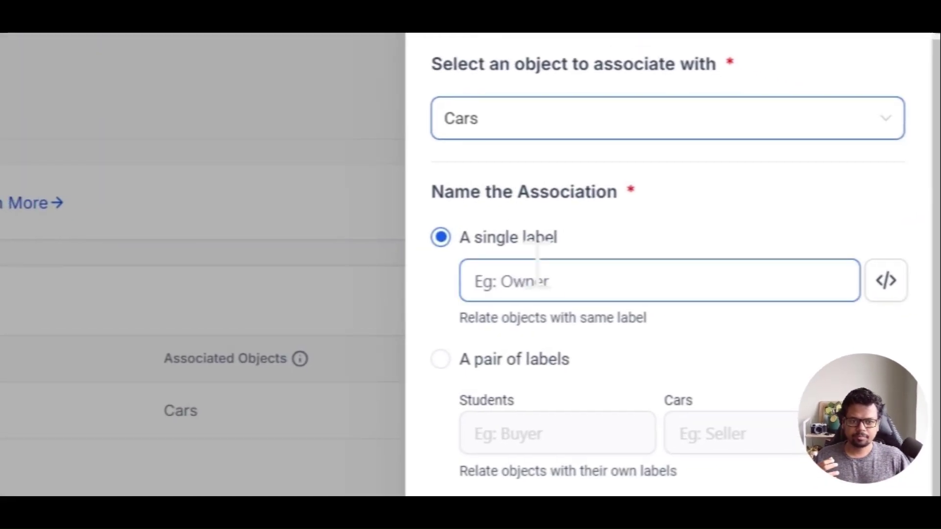
Enter paired labels 'Student who used the car' and 'Car used by the student', then save.
{"action": "left_click", "coordinate": [447, 364]}
{"action": "scroll", "coordinate": [586, 380], "scroll_direction": "down", "scroll_amount": 1}
{"action": "left_click", "coordinate": [564, 377]}
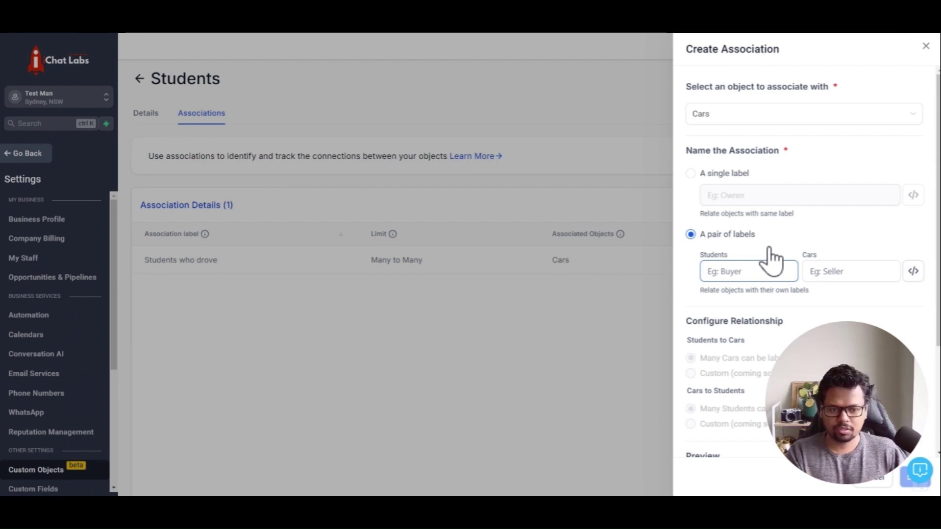
{"action": "type", "text": "Stu"}
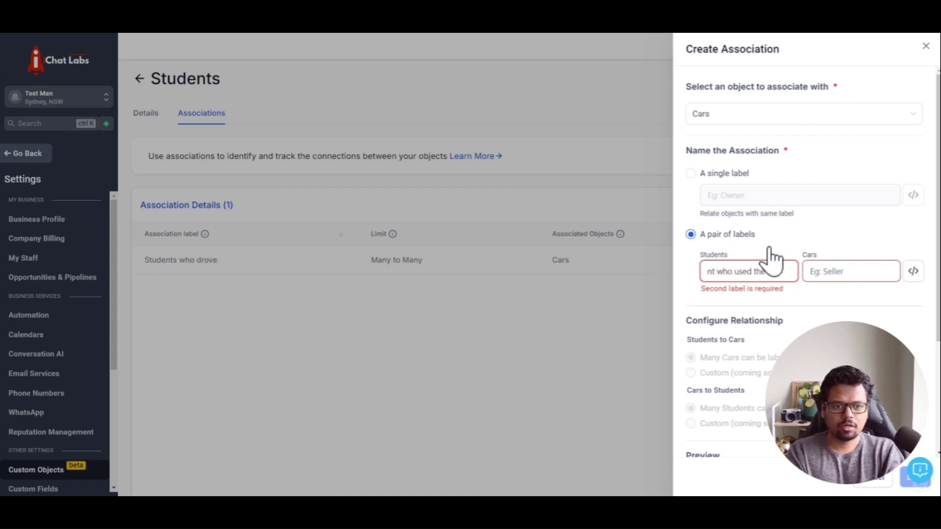
{"action": "left_click", "coordinate": [819, 267]}
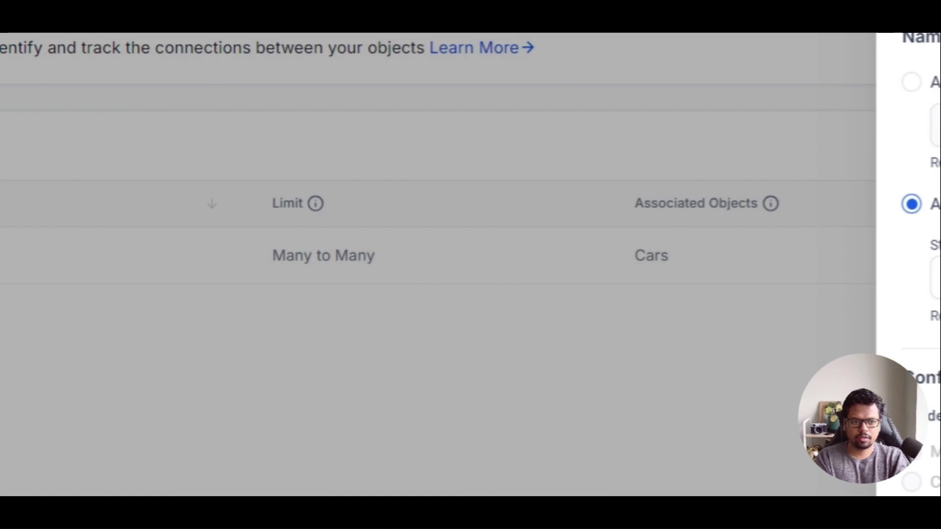
{"action": "type", "text": "ent"}
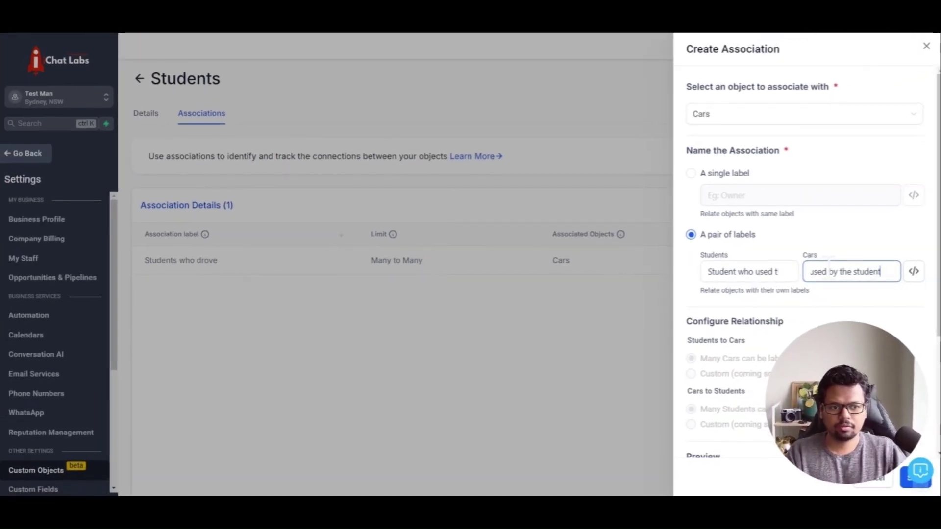
{"action": "scroll", "coordinate": [804, 270], "scroll_direction": "down", "scroll_amount": 2}
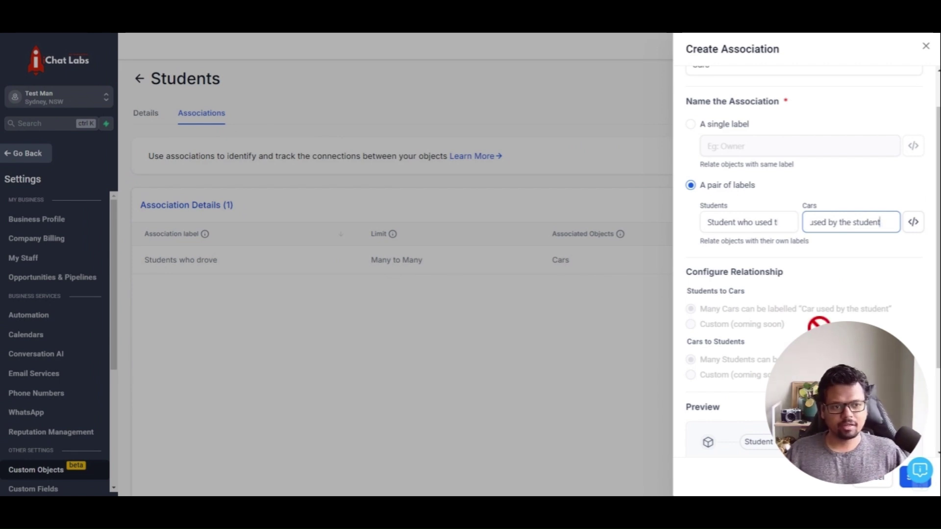
{"action": "scroll", "coordinate": [804, 270], "scroll_direction": "down", "scroll_amount": 3}
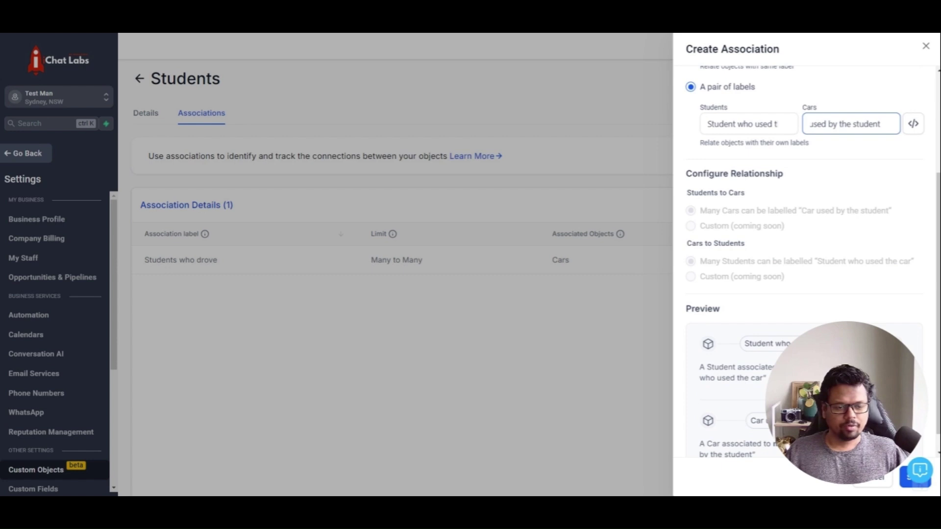
{"action": "scroll", "coordinate": [804, 270], "scroll_direction": "down", "scroll_amount": 1}
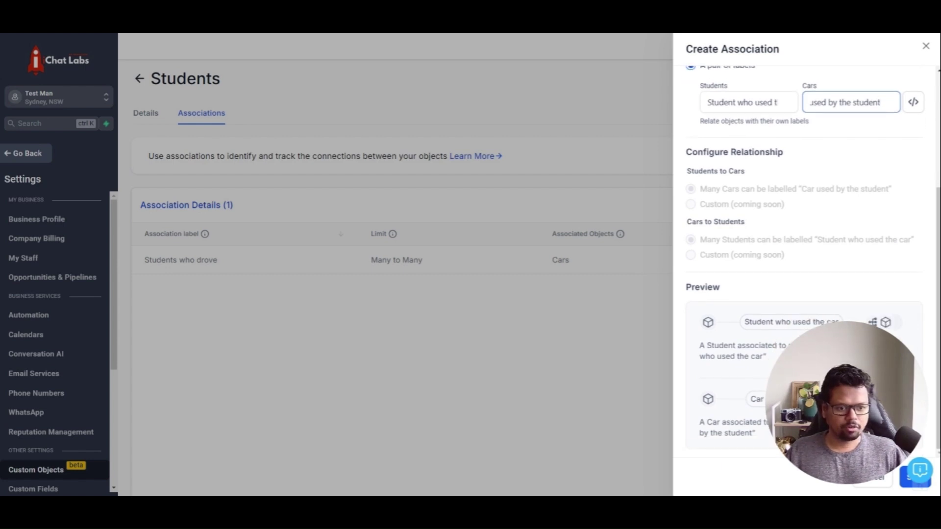
{"action": "left_click", "coordinate": [904, 483]}
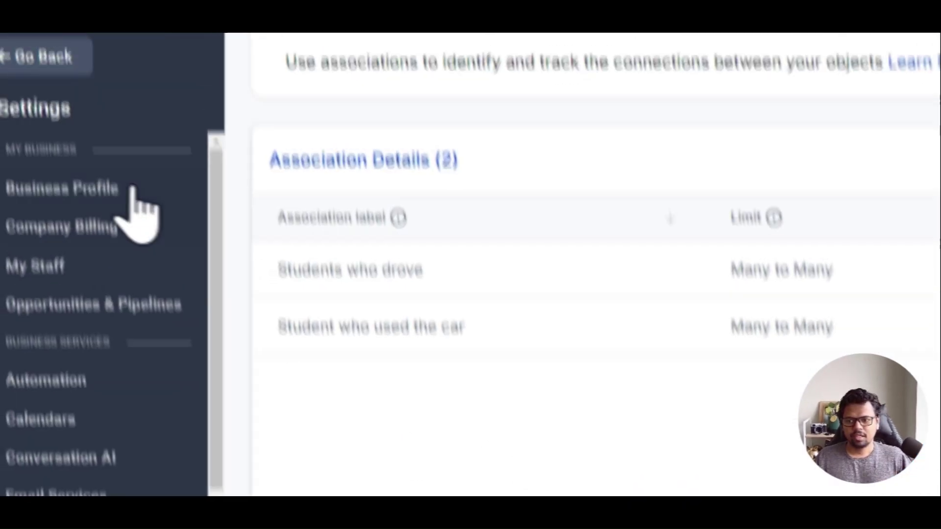
Exit settings and switch between the Cars and Students lists, ending on Students.
{"action": "left_click", "coordinate": [55, 65]}
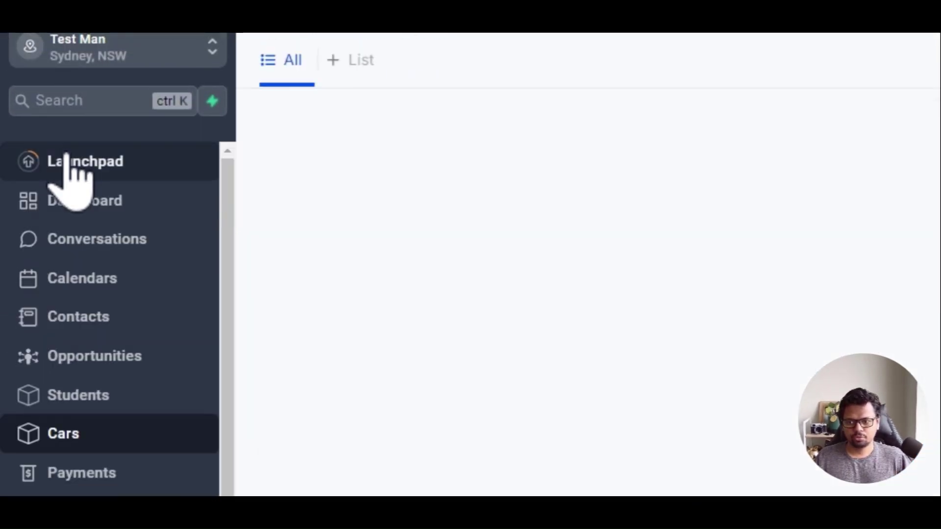
{"action": "left_click", "coordinate": [75, 181]}
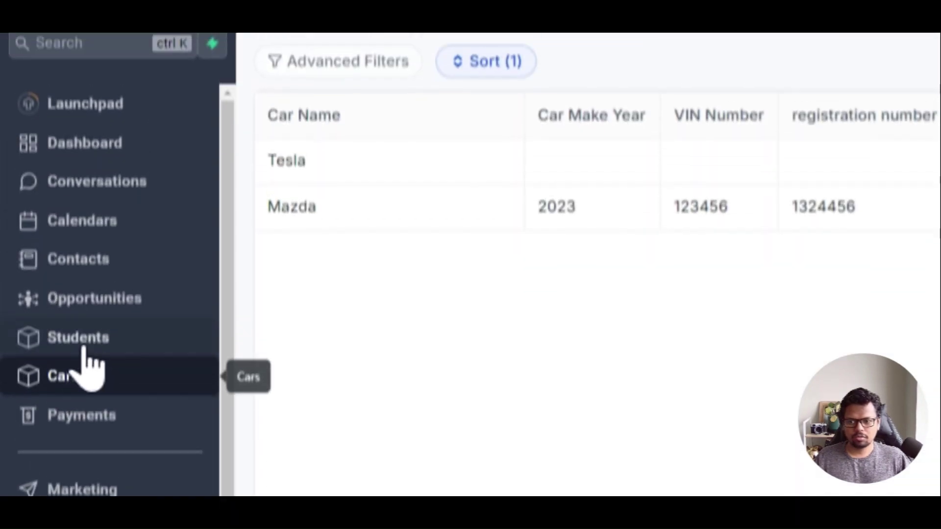
{"action": "left_click", "coordinate": [83, 374]}
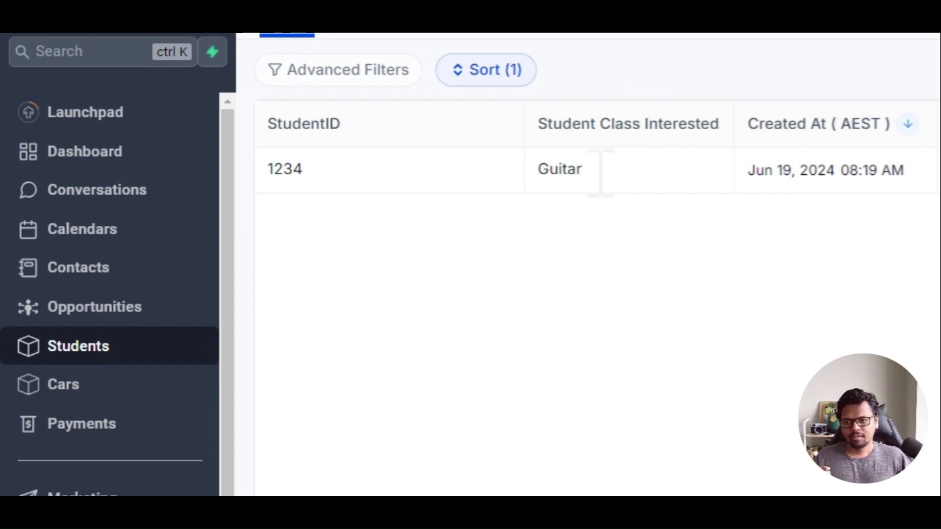
{"action": "left_click", "coordinate": [69, 388]}
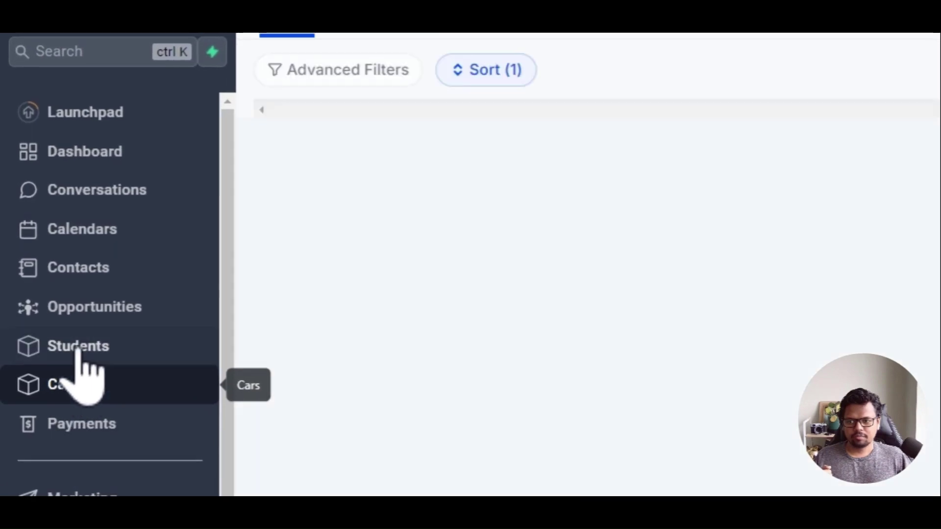
{"action": "left_click", "coordinate": [71, 342]}
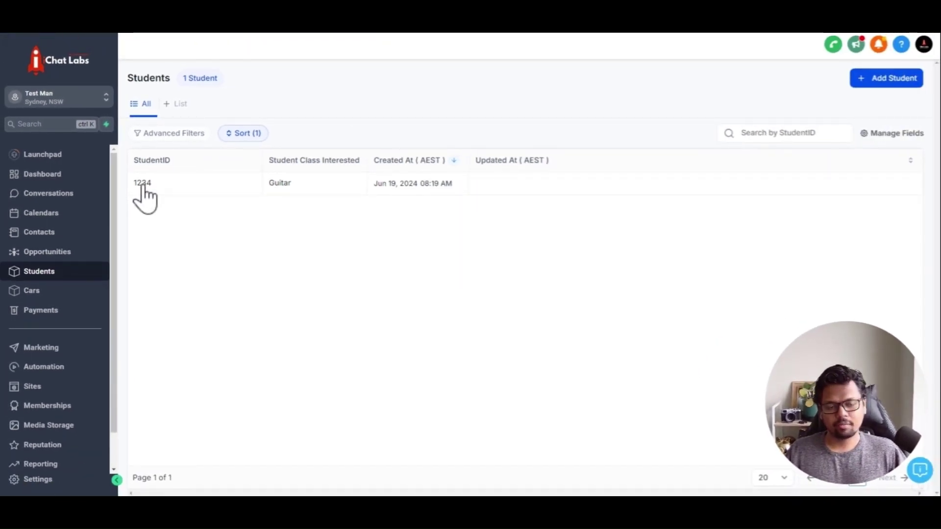
{"action": "scroll", "coordinate": [64, 383], "scroll_direction": "down", "scroll_amount": 2}
Begin a new single-line custom field on the Students object.
{"action": "left_click", "coordinate": [42, 480]}
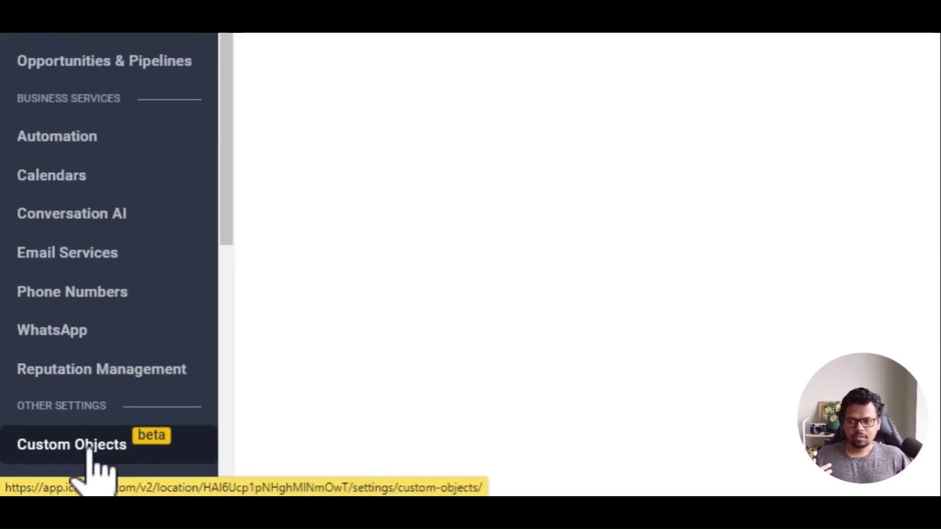
{"action": "left_click", "coordinate": [90, 452]}
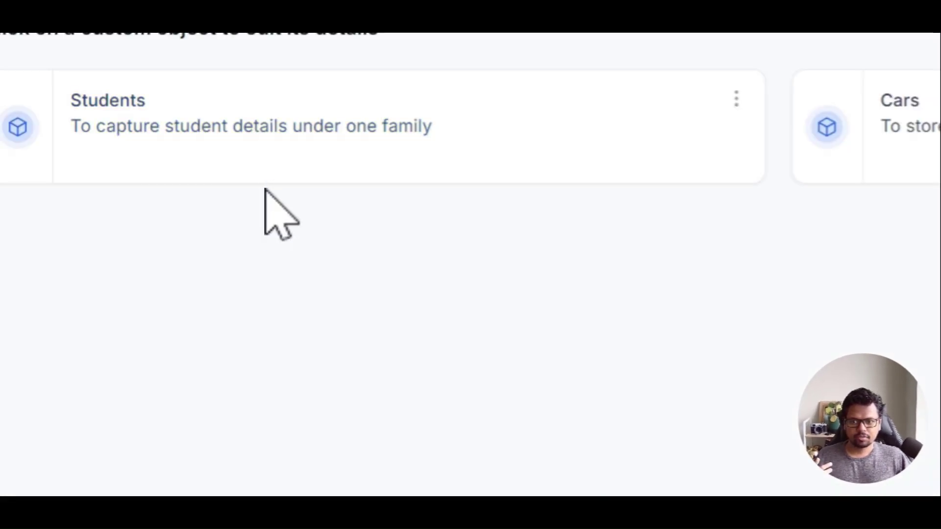
{"action": "left_click", "coordinate": [230, 157]}
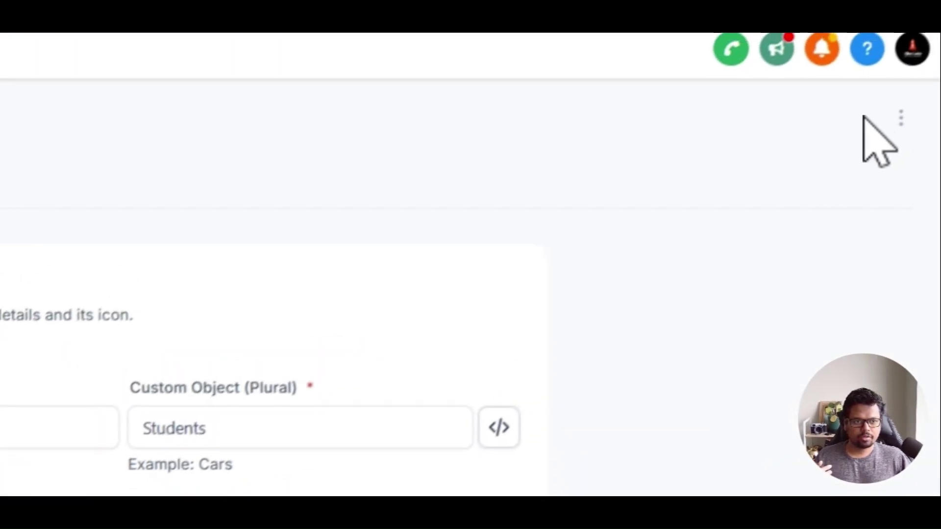
{"action": "left_click", "coordinate": [895, 125]}
{"action": "left_click", "coordinate": [812, 172]}
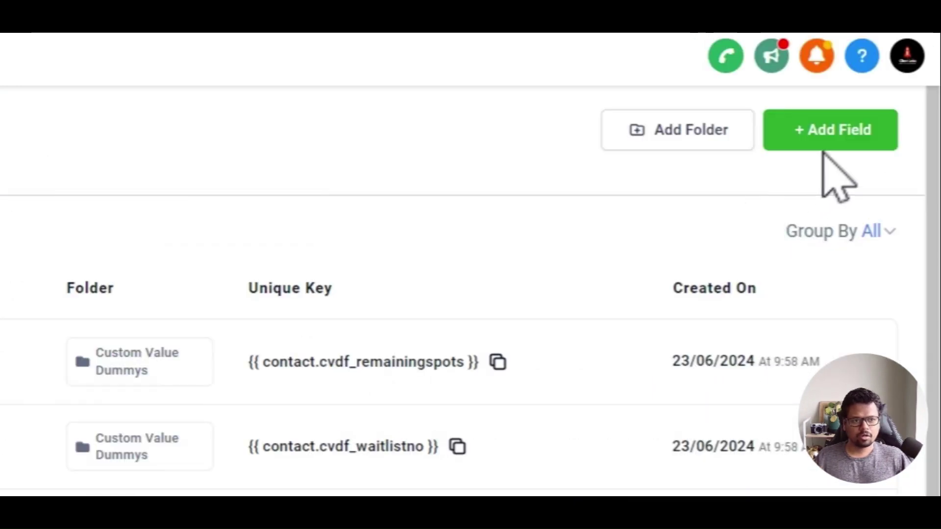
{"action": "left_click", "coordinate": [839, 141]}
{"action": "left_click", "coordinate": [241, 322]}
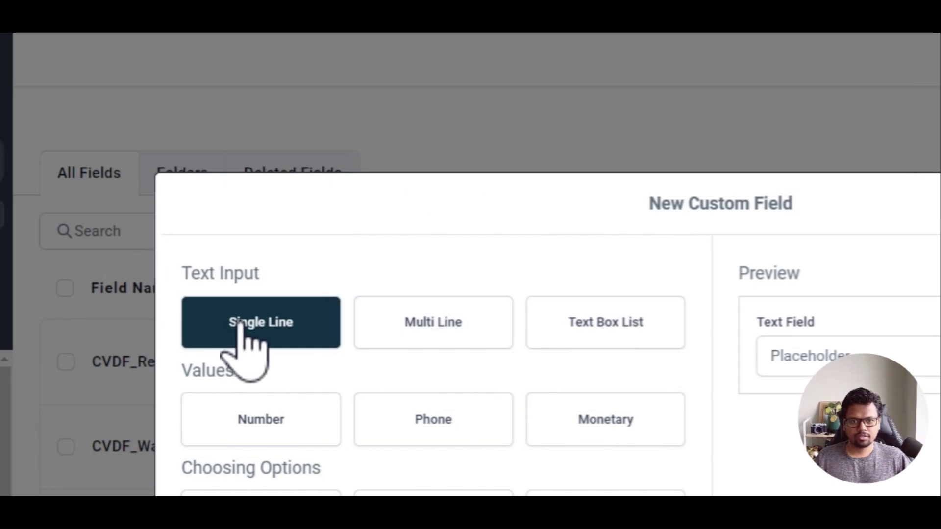
{"action": "left_click", "coordinate": [728, 409]}
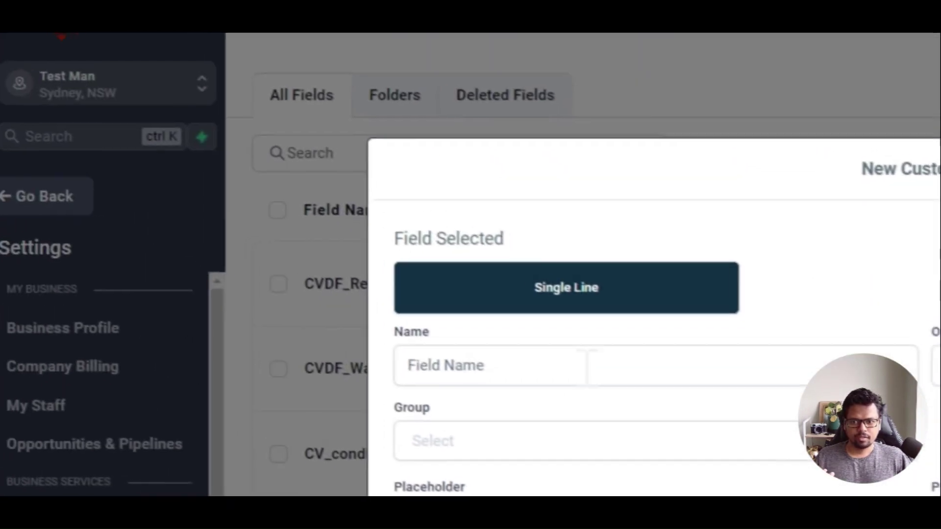
Name the field Student Name, assign it to Student and the Student Info group, and save.
{"action": "type", "text": "Student Name"}
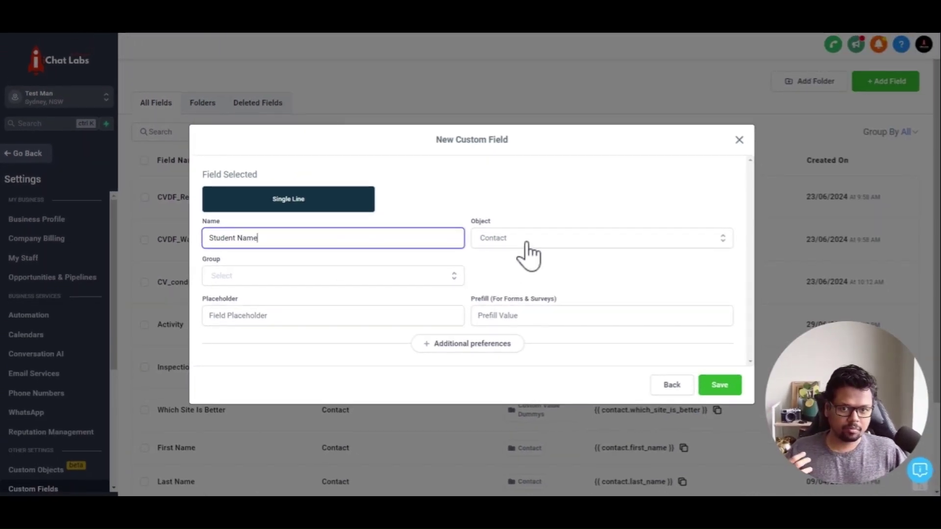
{"action": "left_click", "coordinate": [522, 239]}
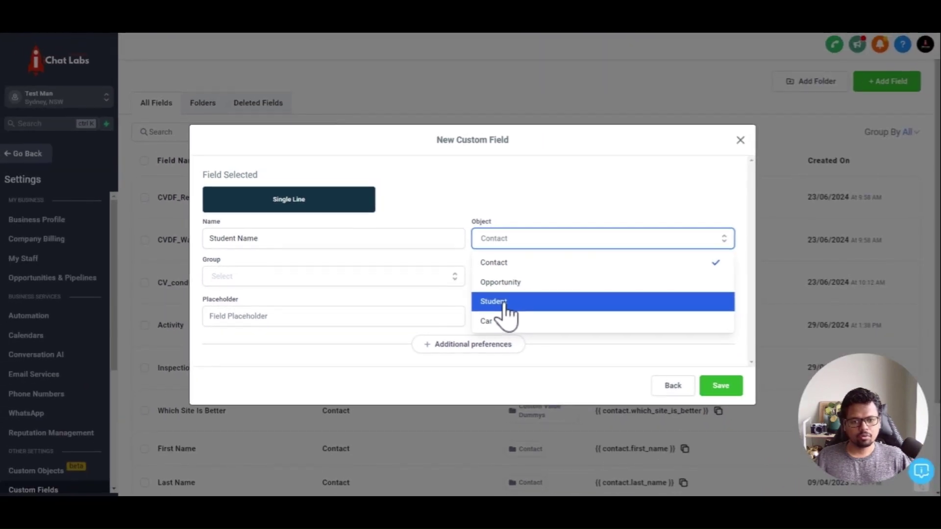
{"action": "left_click", "coordinate": [503, 302]}
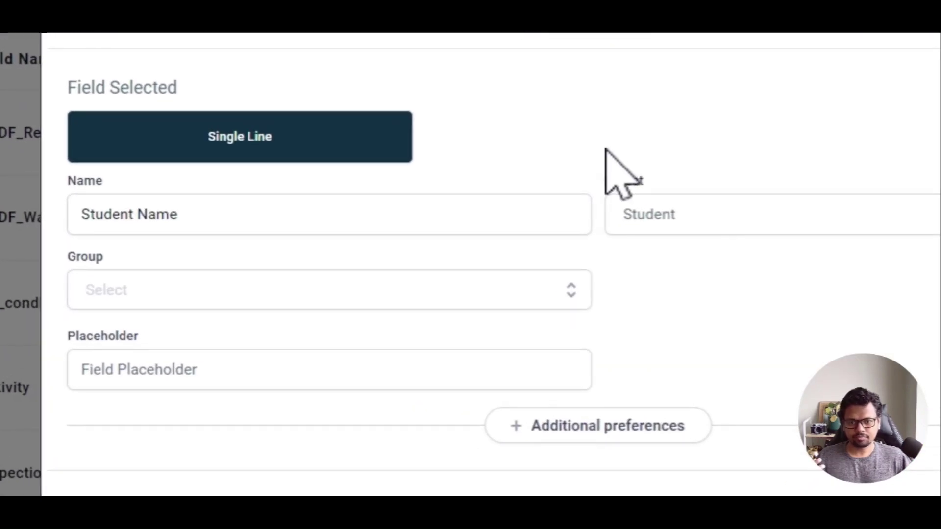
{"action": "left_click", "coordinate": [288, 302]}
{"action": "left_click", "coordinate": [154, 331]}
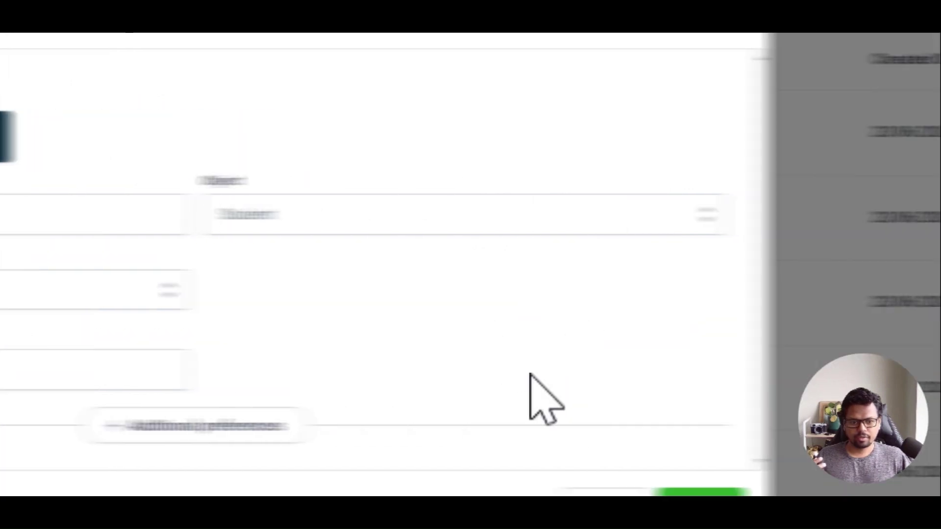
{"action": "left_click", "coordinate": [480, 385]}
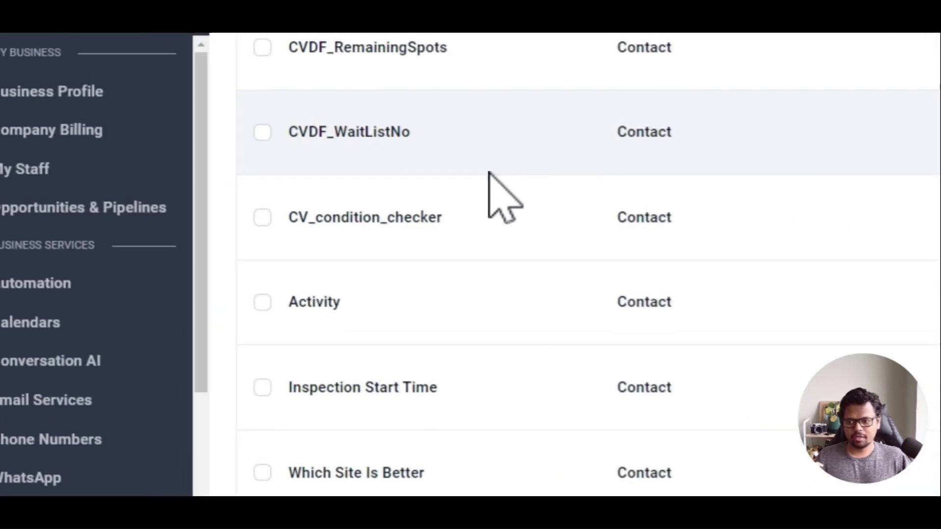
{"action": "scroll", "coordinate": [63, 444], "scroll_direction": "down", "scroll_amount": 4}
{"action": "scroll", "coordinate": [77, 341], "scroll_direction": "up", "scroll_amount": 2}
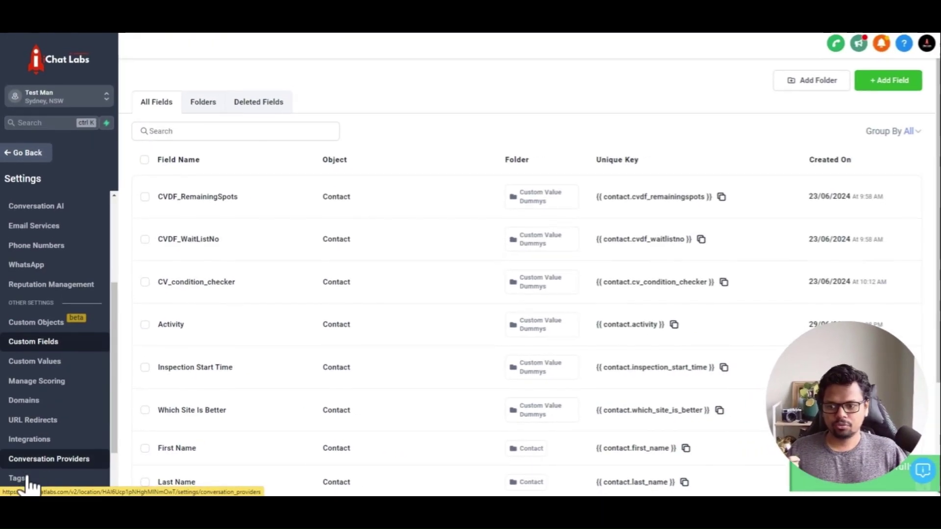
{"action": "scroll", "coordinate": [46, 240], "scroll_direction": "up", "scroll_amount": 2}
Enter the student's full name in record 1234's Student Name field and save.
{"action": "left_click", "coordinate": [26, 153]}
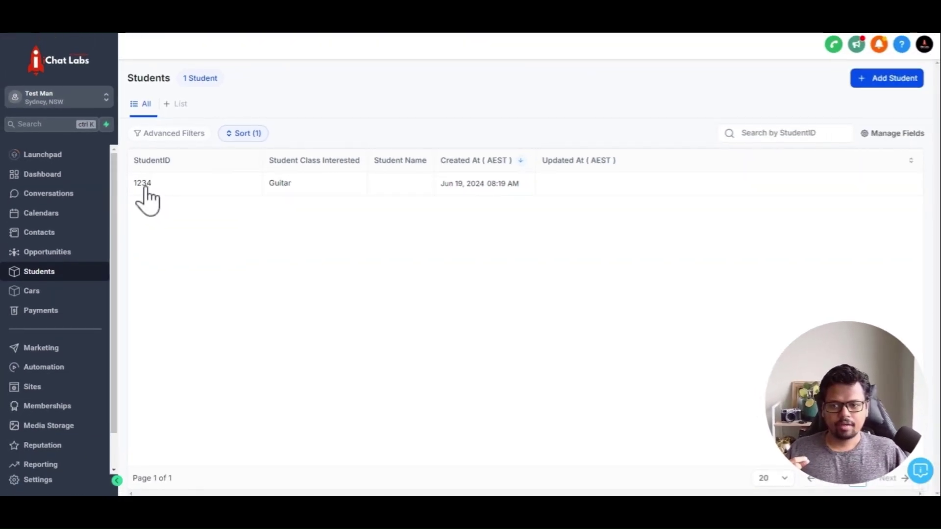
{"action": "left_click", "coordinate": [156, 193]}
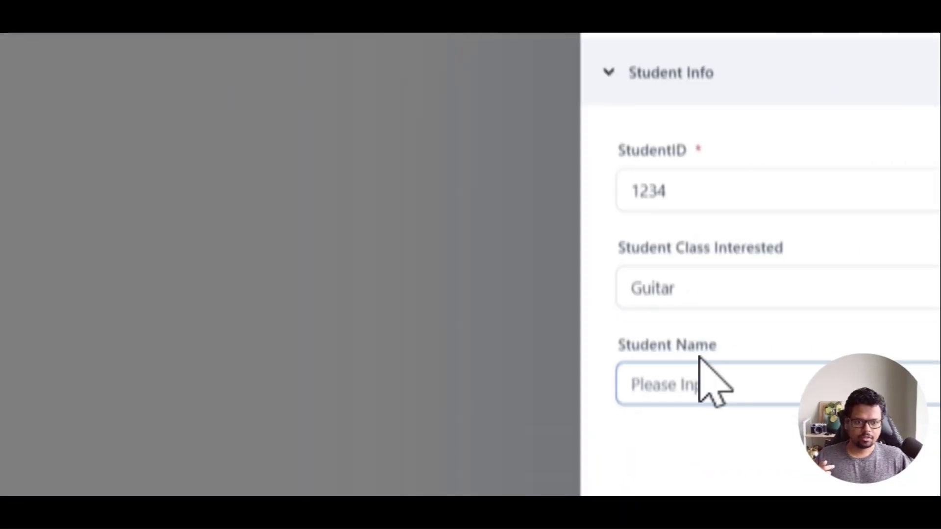
{"action": "left_click", "coordinate": [701, 373]}
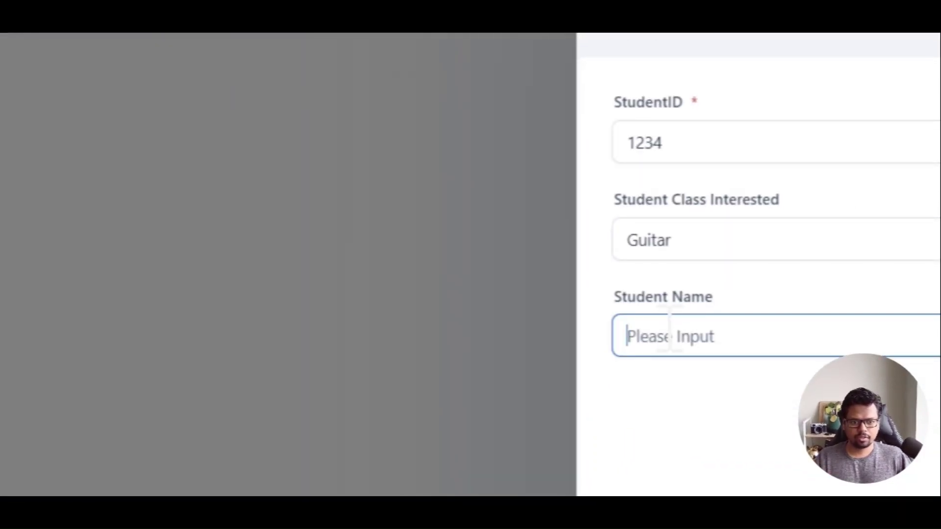
{"action": "type", "text": "John Doe"}
{"action": "left_click", "coordinate": [716, 385]}
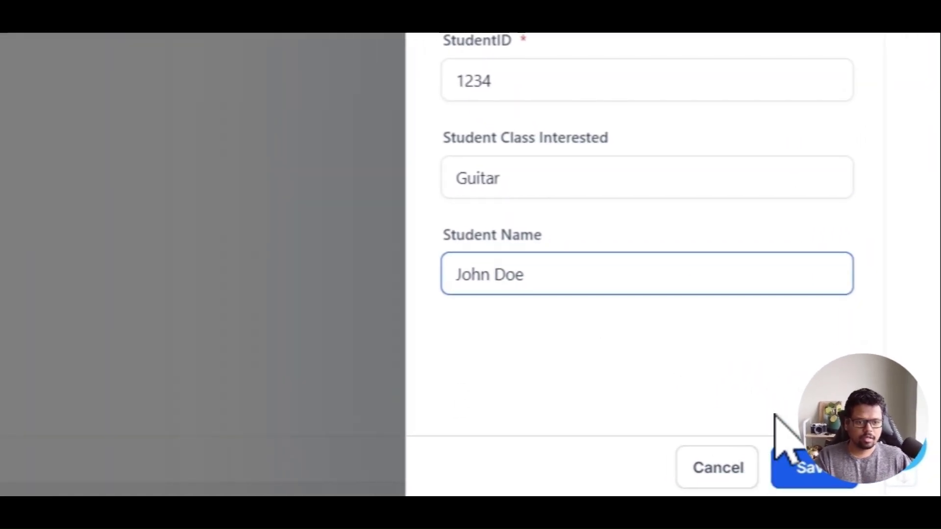
{"action": "left_click", "coordinate": [811, 467]}
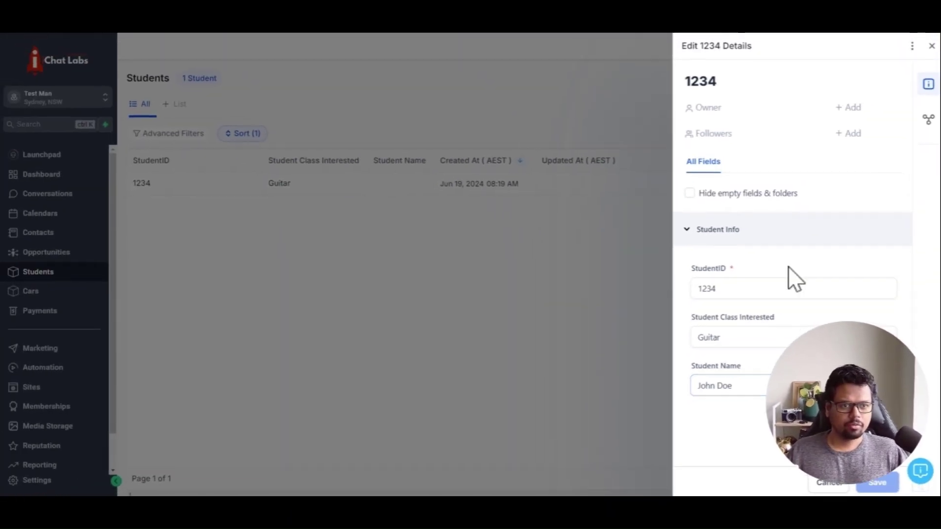
Add Tesla to student 1234's associations, replacing Learner Car with the 'Car used by the student' label.
{"action": "left_click", "coordinate": [928, 121]}
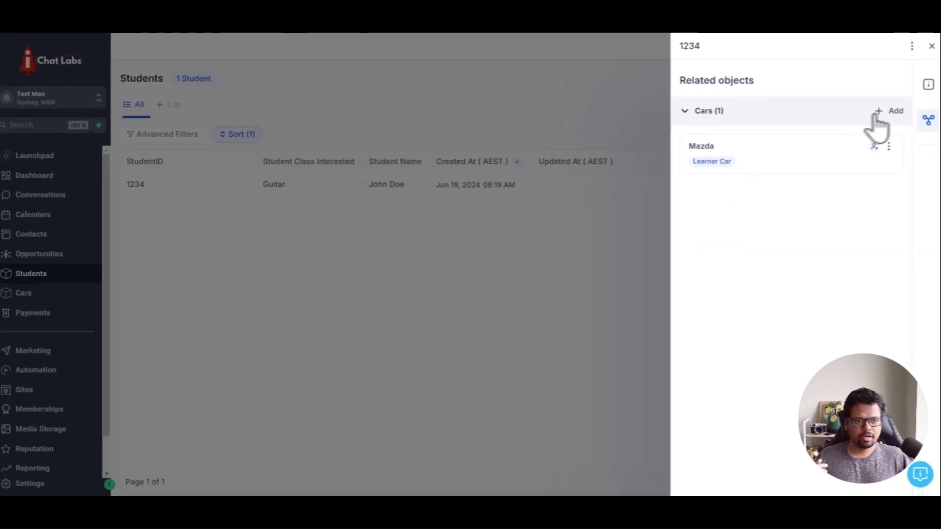
{"action": "left_click", "coordinate": [891, 114]}
{"action": "left_click", "coordinate": [500, 150]}
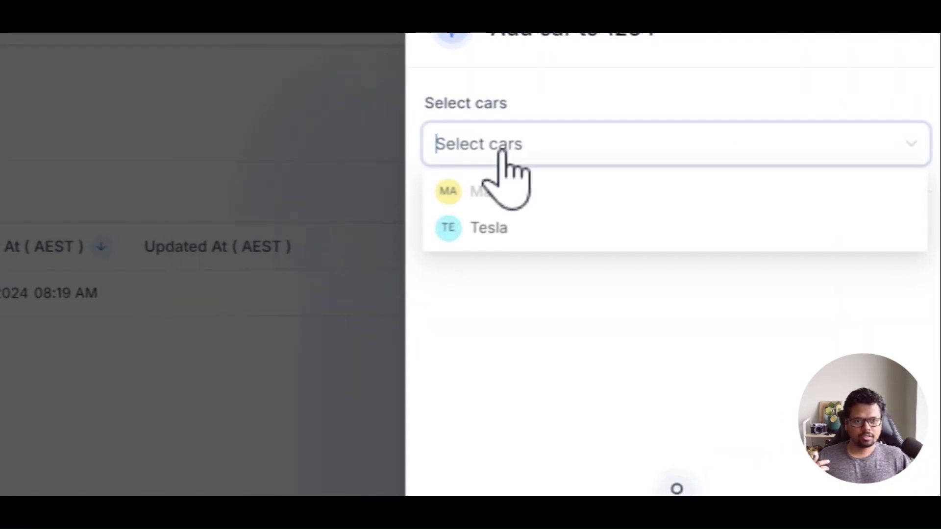
{"action": "left_click", "coordinate": [498, 233]}
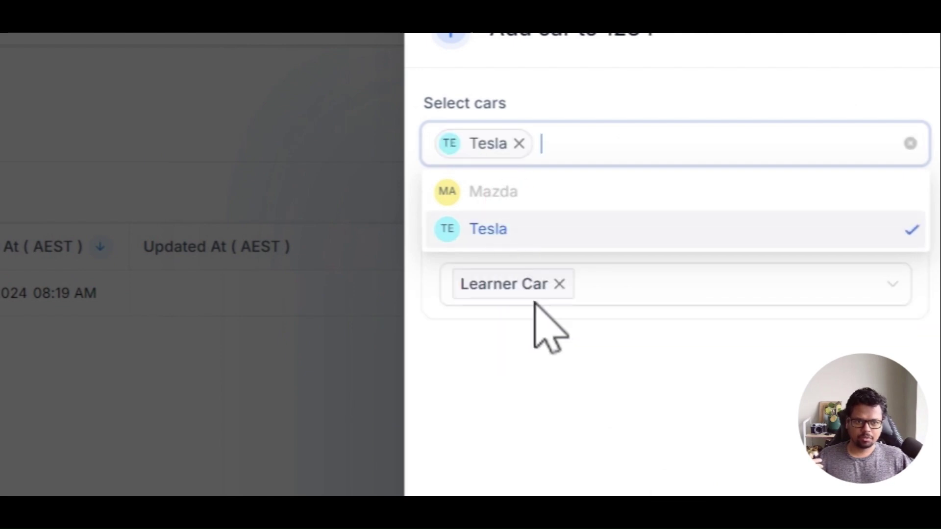
{"action": "left_click", "coordinate": [545, 348]}
{"action": "left_click", "coordinate": [559, 284]}
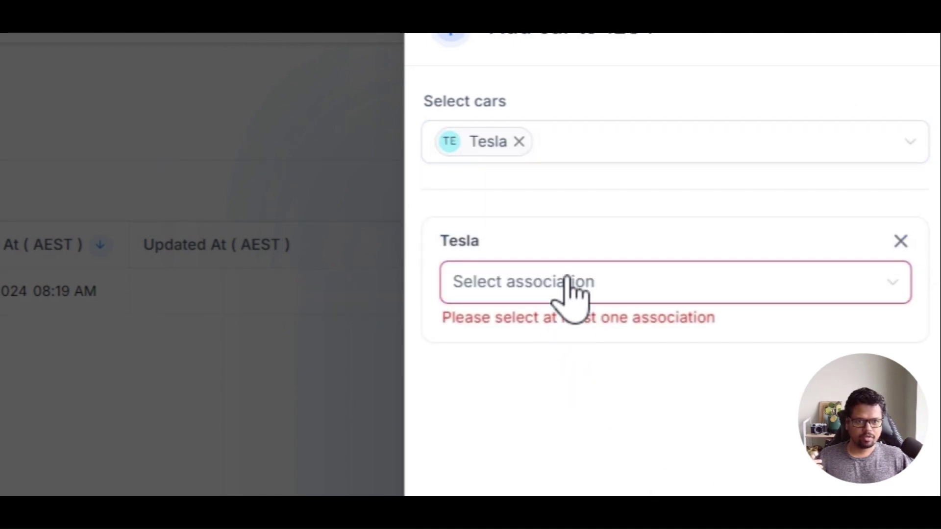
{"action": "left_click", "coordinate": [568, 279]}
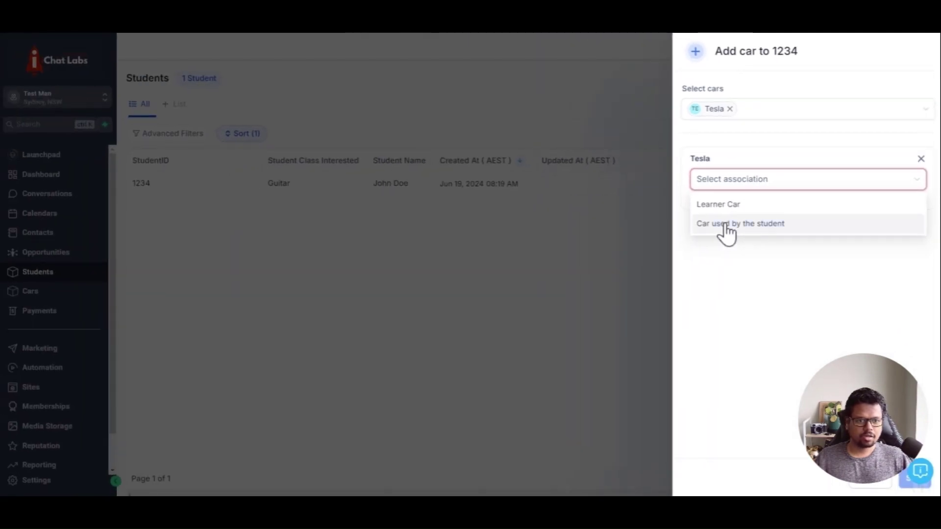
{"action": "left_click", "coordinate": [727, 225]}
{"action": "left_click", "coordinate": [744, 259]}
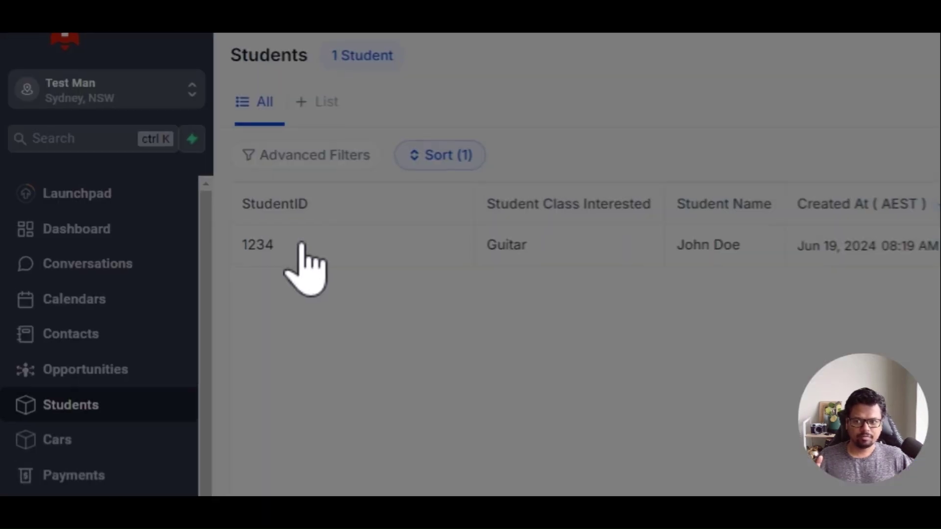
Open the Tesla car record and expand Students (1) to find student 1234 labelled 'Student who used the car'.
{"action": "left_click", "coordinate": [296, 242]}
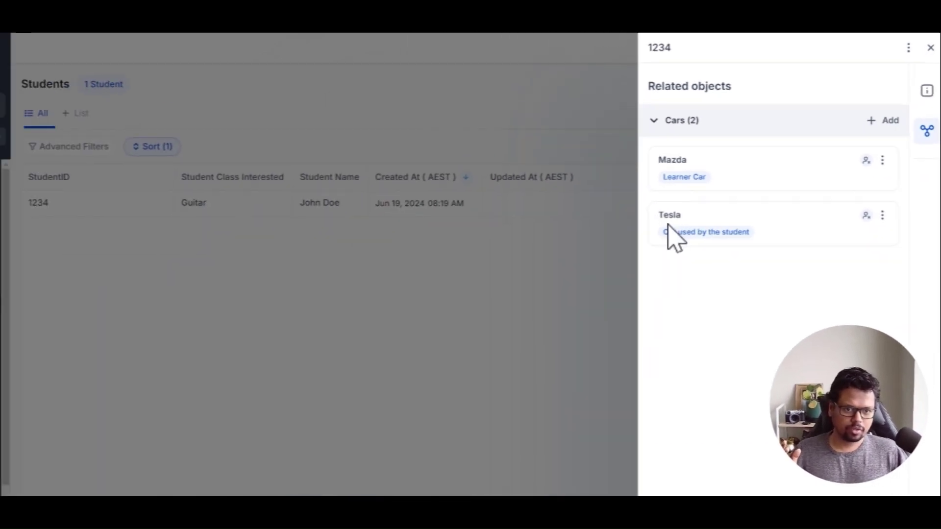
{"action": "left_click", "coordinate": [669, 215]}
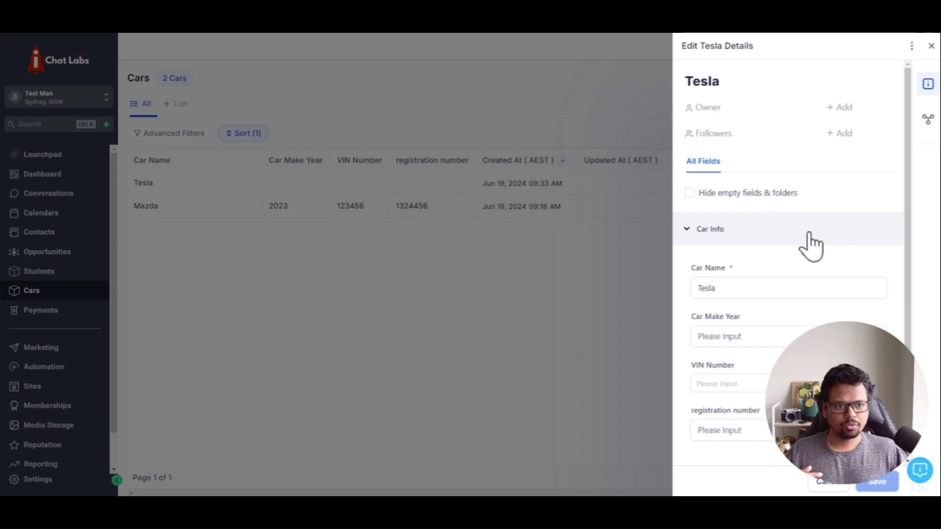
{"action": "left_click", "coordinate": [927, 120]}
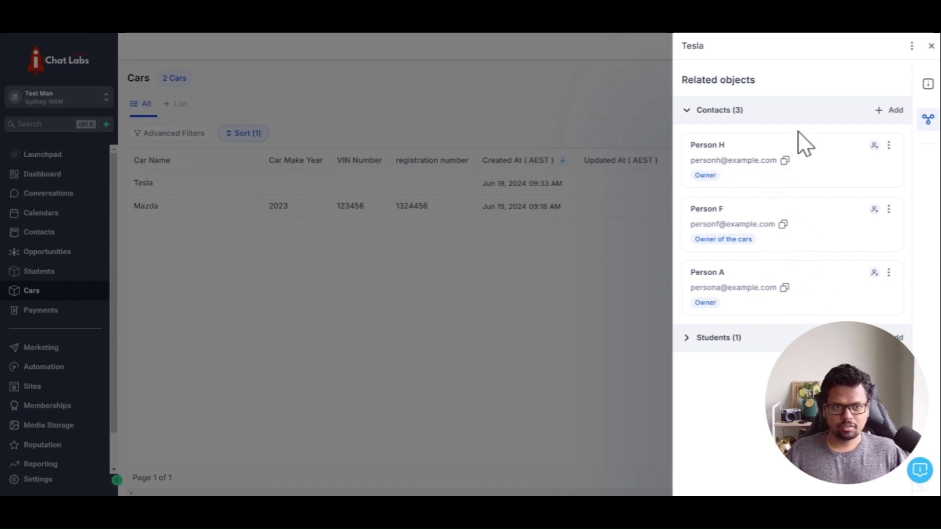
{"action": "left_click", "coordinate": [728, 342]}
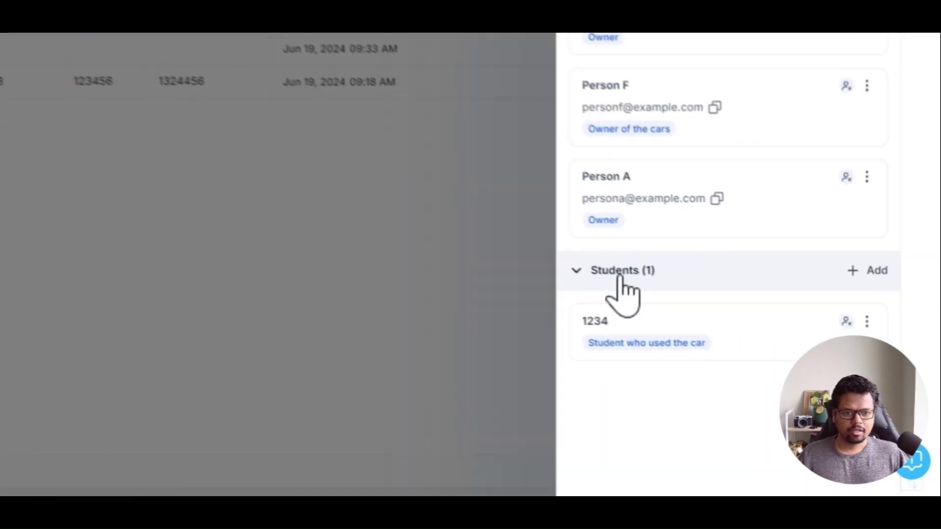